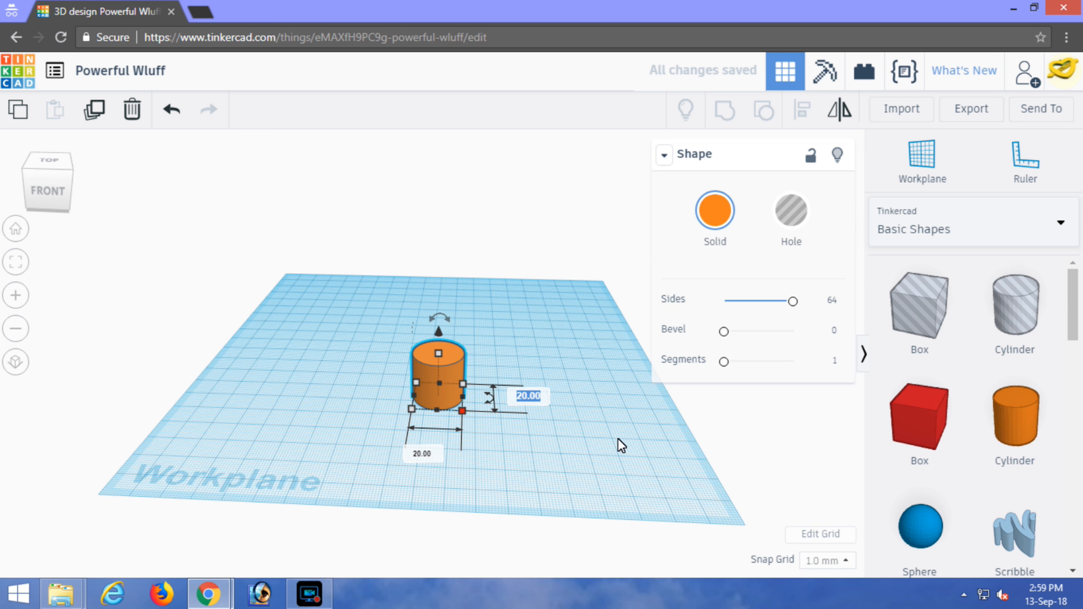
# Step: Set both the length and the width of the orange cylinder's base to 4.4 mm
pyautogui.write('4.4')
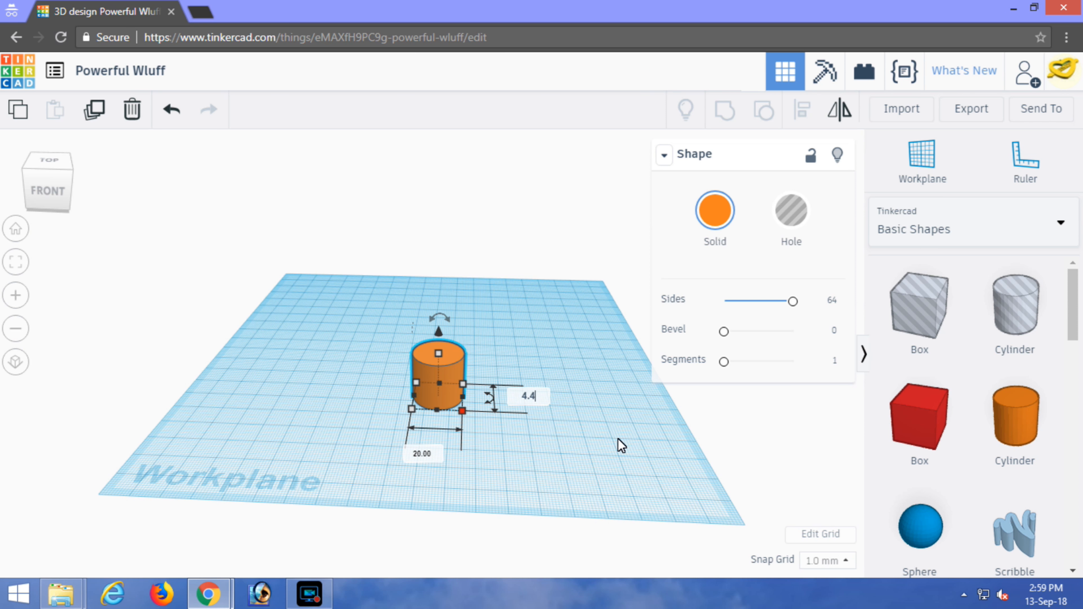
pyautogui.press('Return')
pyautogui.click(441, 430)
pyautogui.write('4')
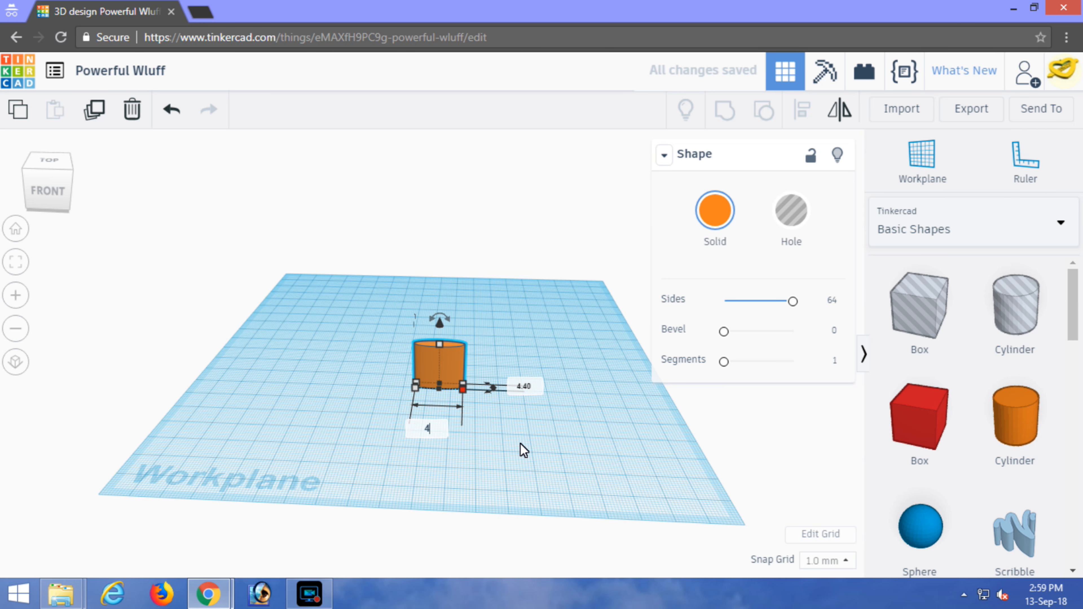
pyautogui.write('.4')
pyautogui.press('Return')
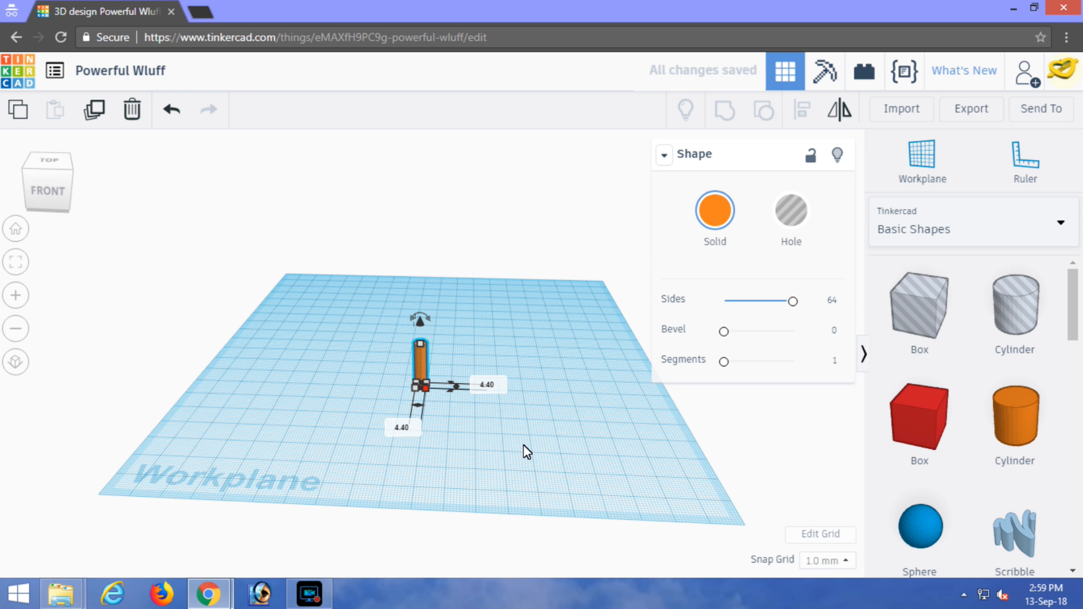
# Step: Set the orange cylinder's height to 12 mm and deselect it
pyautogui.scroll(3, 466, 364)
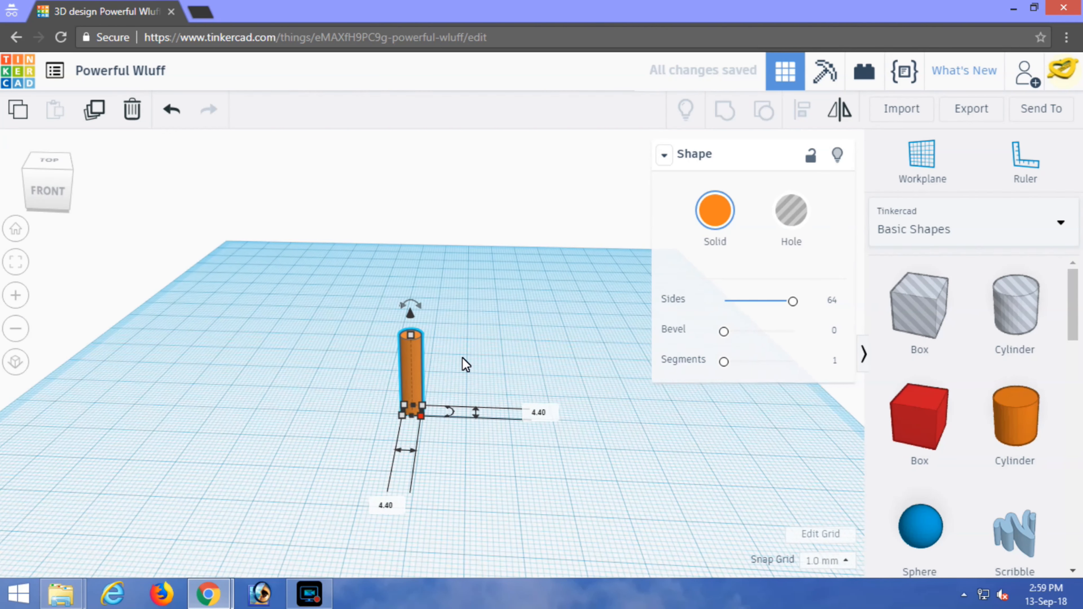
pyautogui.moveTo(411, 335)
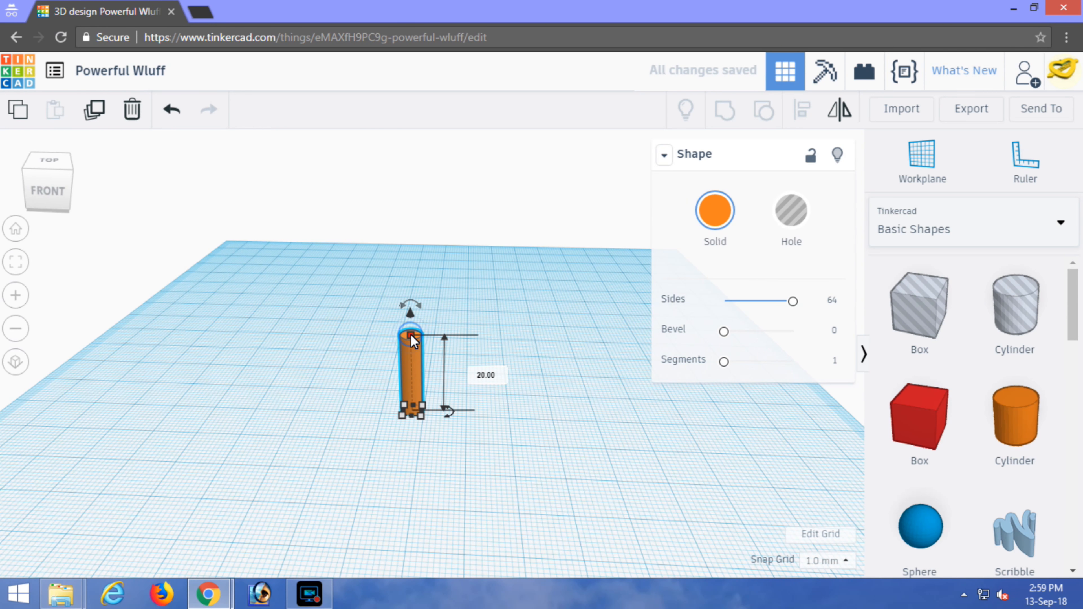
pyautogui.click(57, 197)
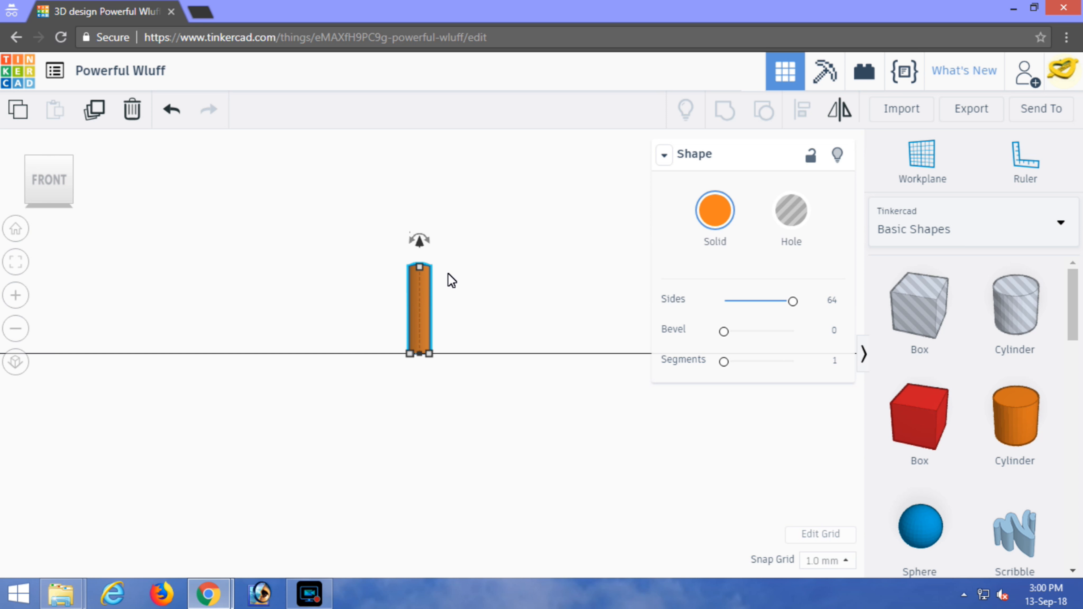
pyautogui.moveTo(421, 268)
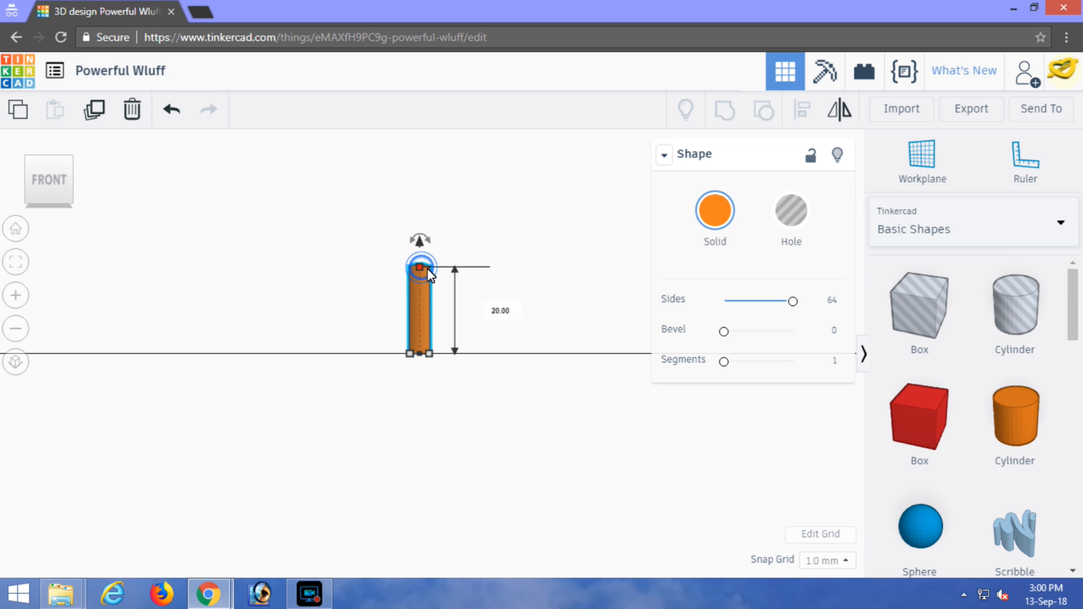
pyautogui.click(504, 311)
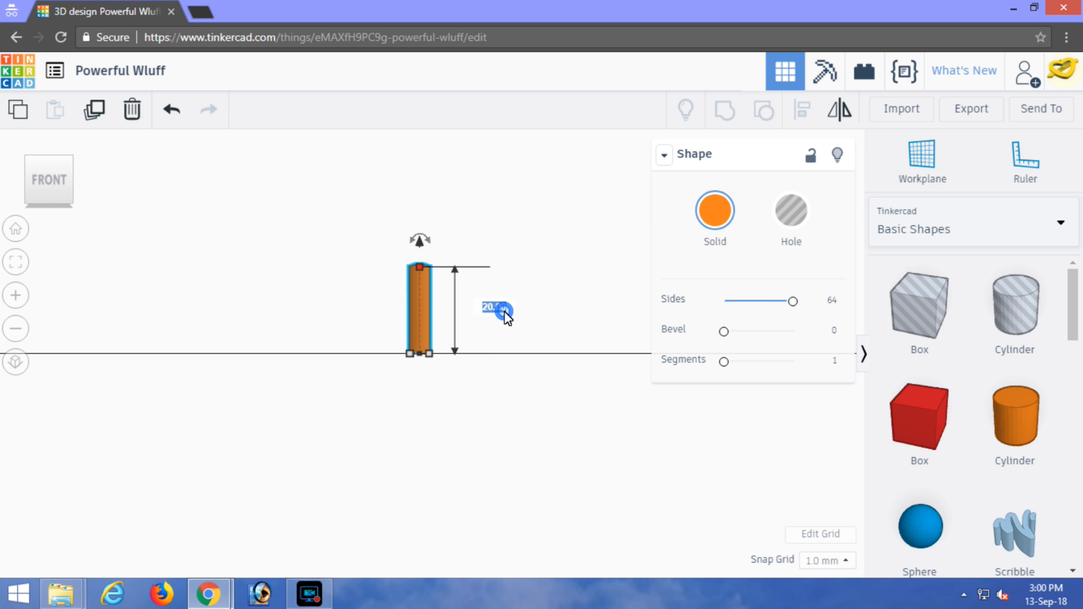
pyautogui.write('12')
pyautogui.press('Return')
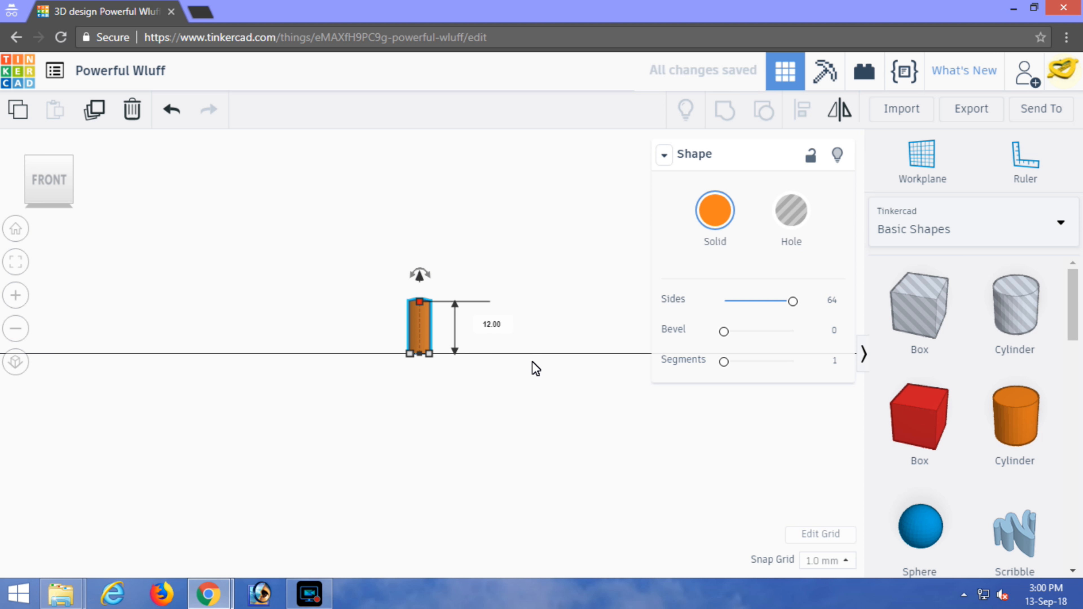
pyautogui.moveTo(547, 293); pyautogui.dragTo(559, 342, button='right')
pyautogui.click(574, 348)
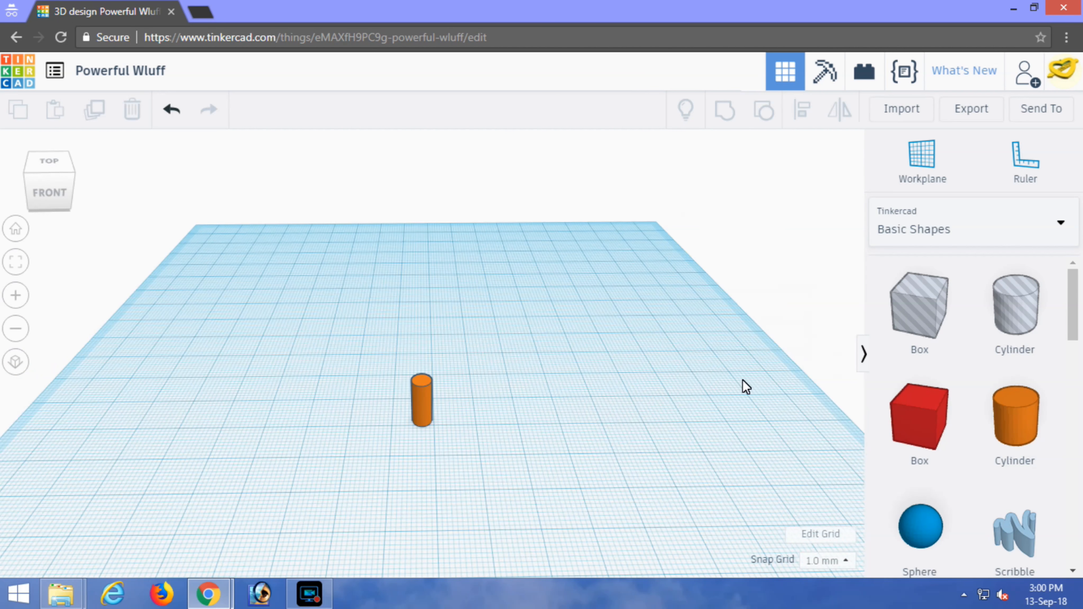
# Step: Place a sphere on the workplane, behind and to the right of the cylinder, and raise its steps to 24
pyautogui.moveTo(937, 528); pyautogui.dragTo(535, 374)
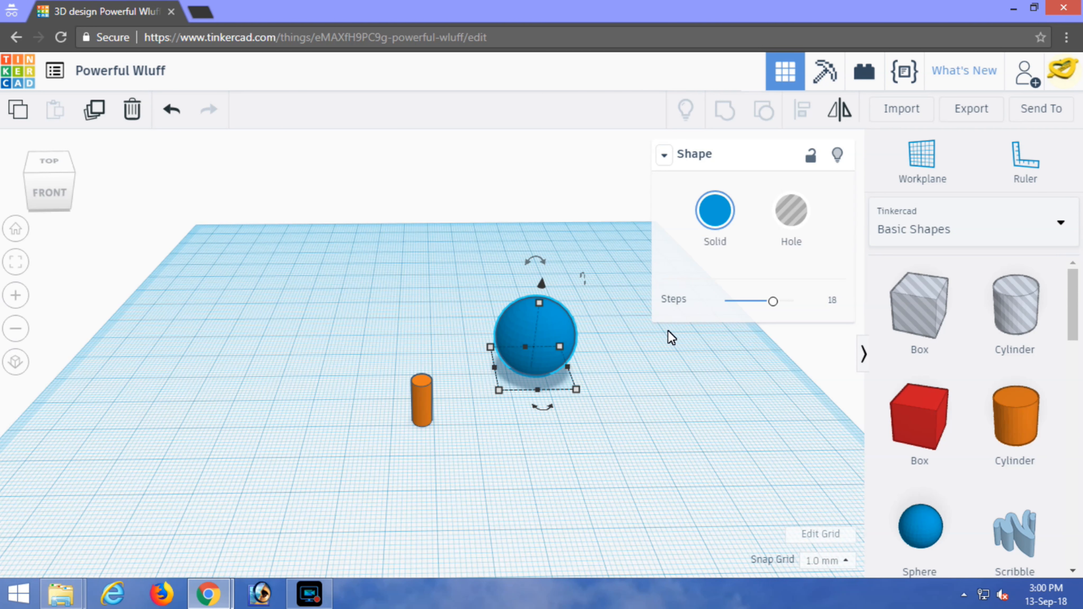
pyautogui.click(774, 301)
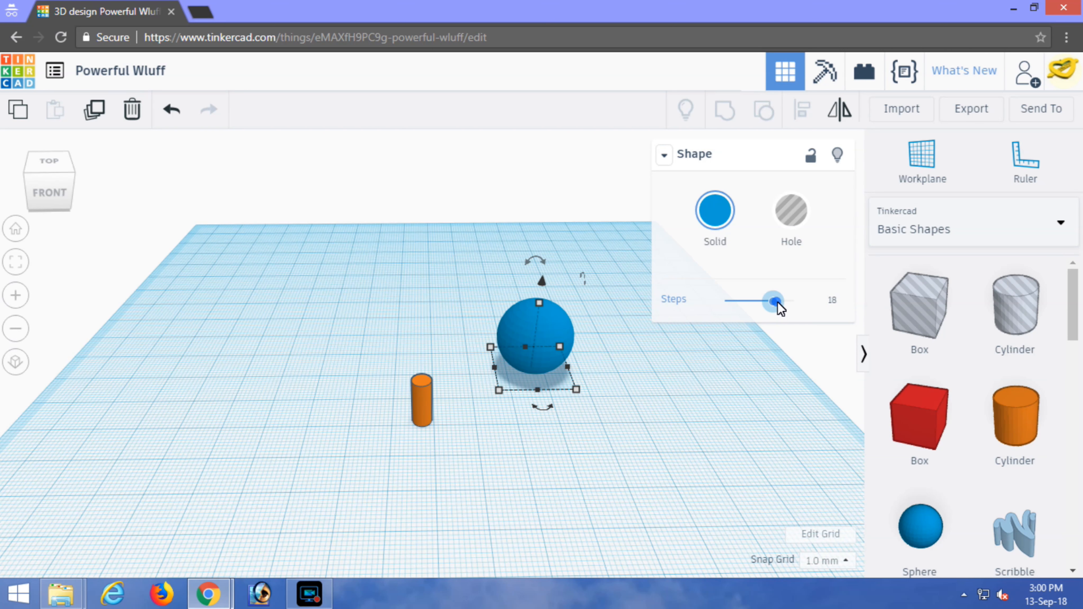
pyautogui.moveTo(790, 301); pyautogui.dragTo(761, 307)
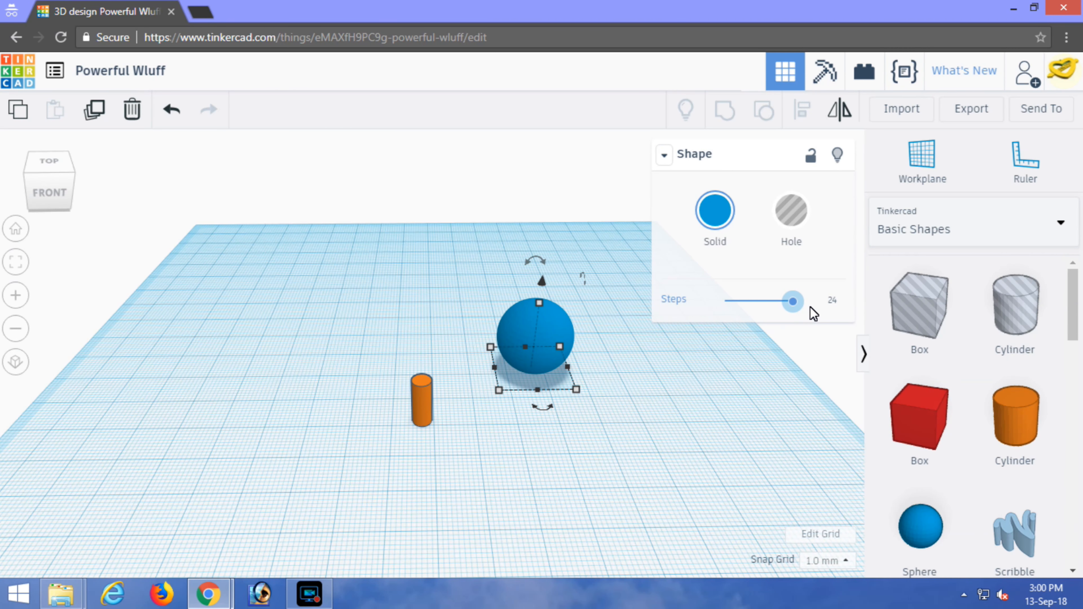
# Step: Set both the length and the width of the blue sphere to 19.62 mm and deselect it
pyautogui.click(53, 166)
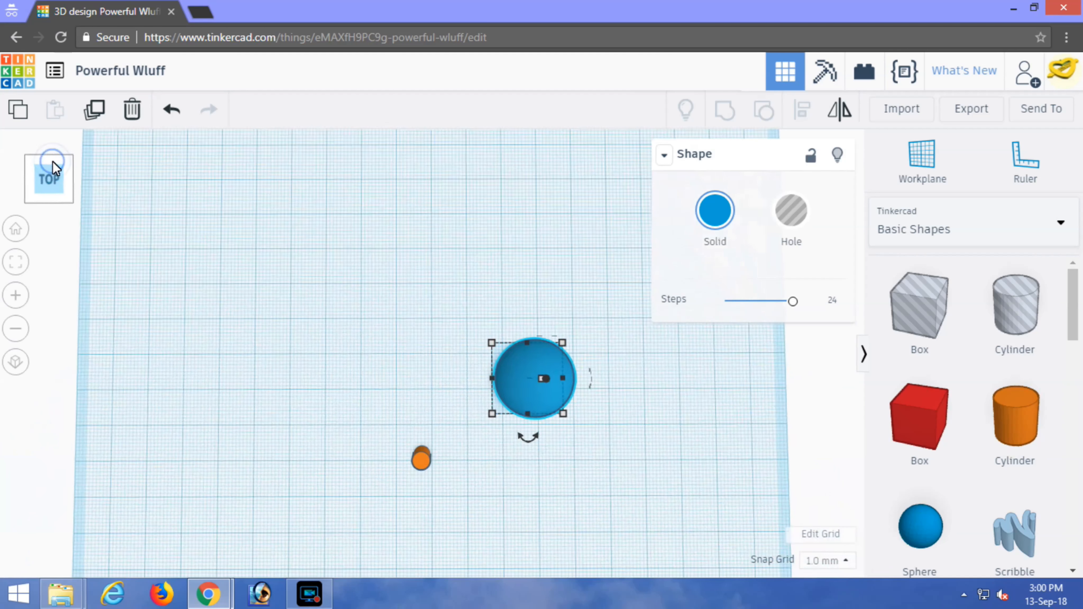
pyautogui.click(17, 362)
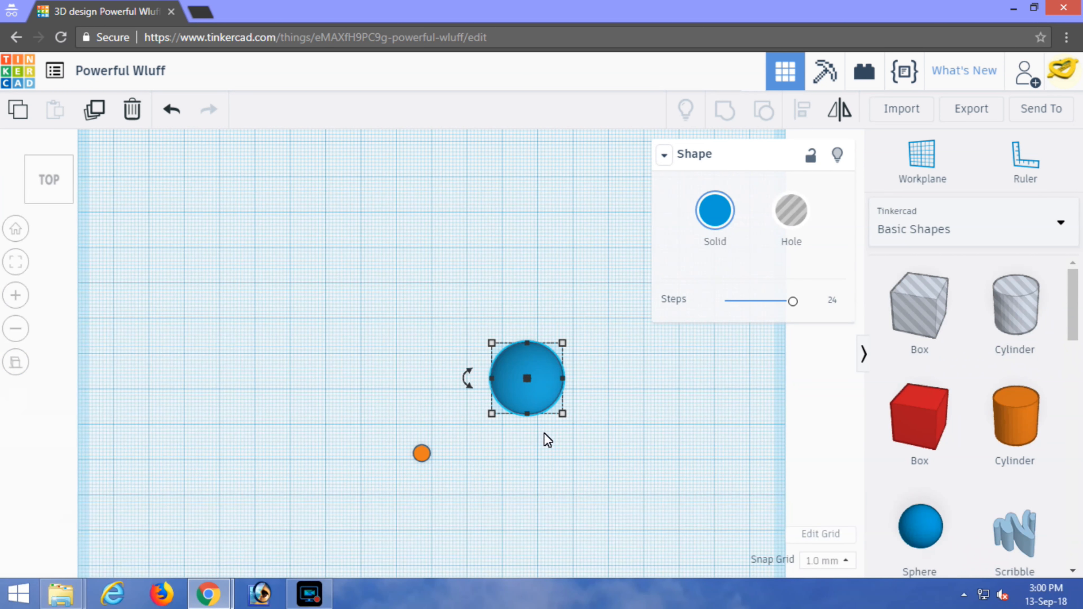
pyautogui.moveTo(563, 414)
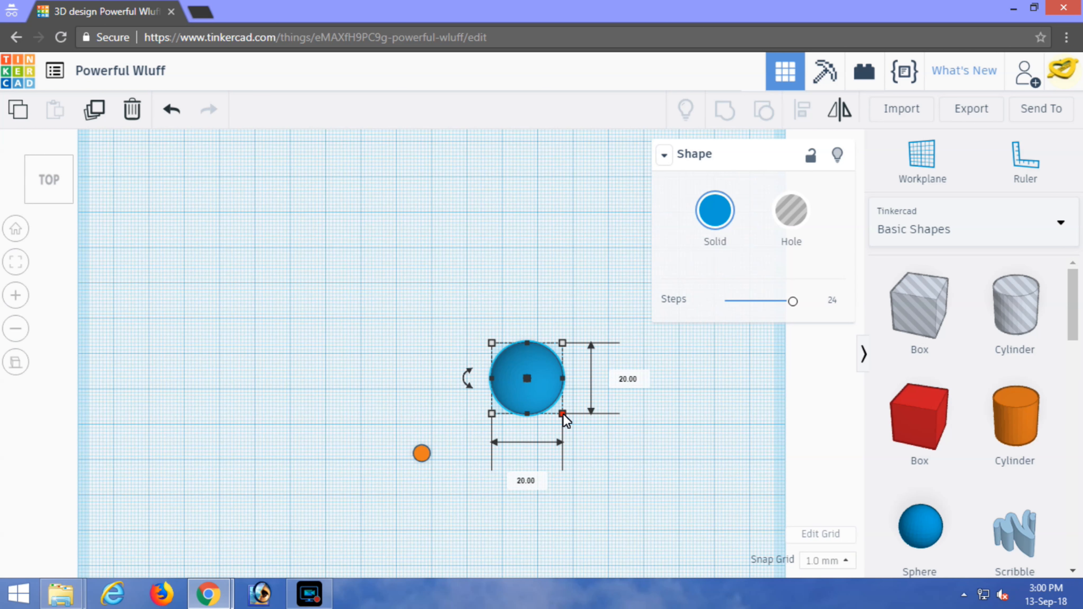
pyautogui.click(628, 380)
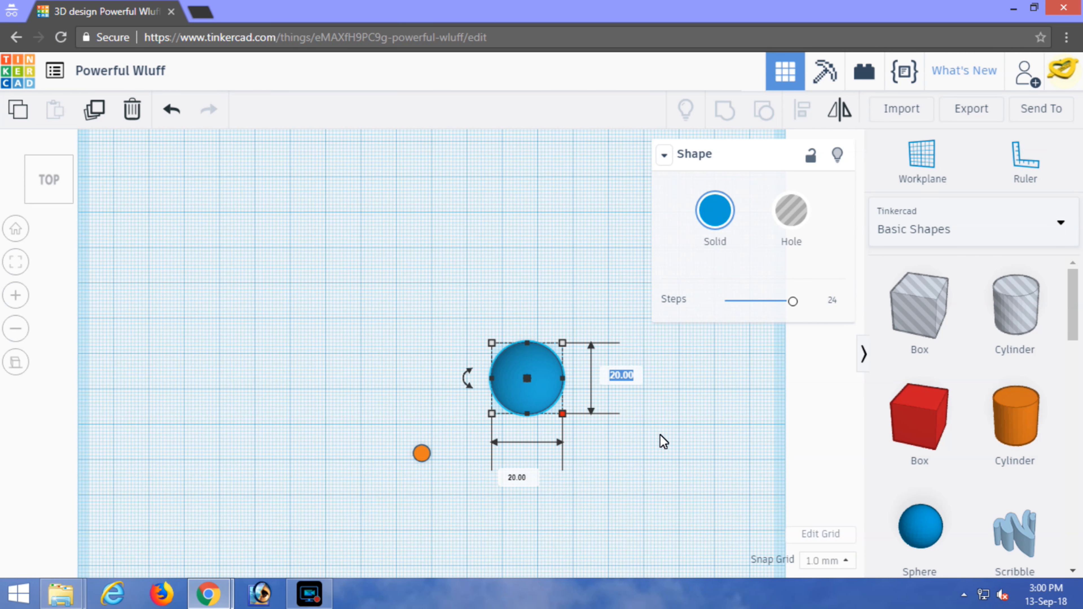
pyautogui.write('19.62')
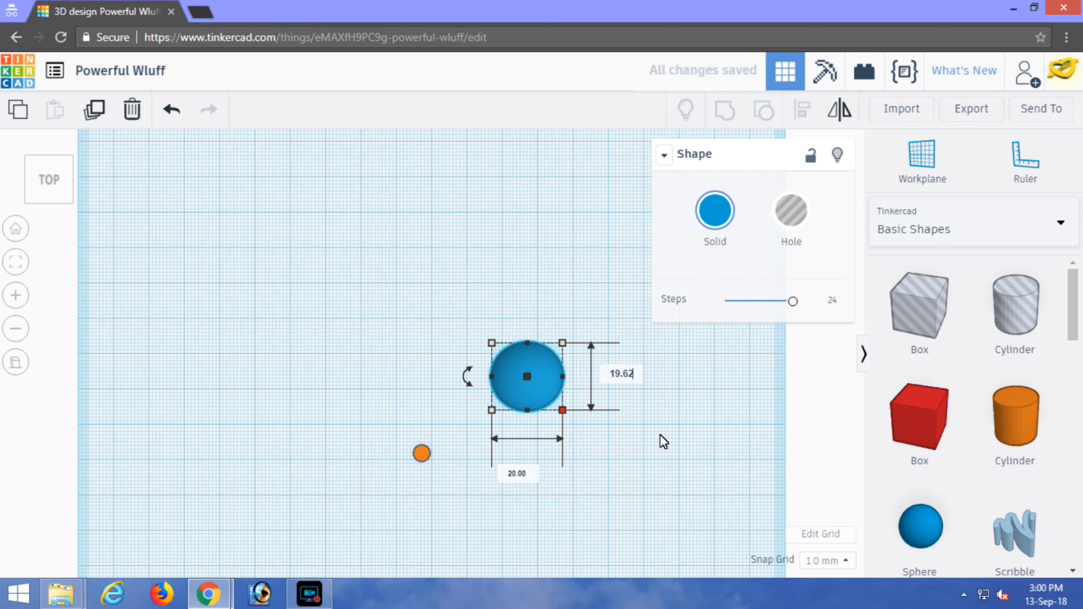
pyautogui.press('Return')
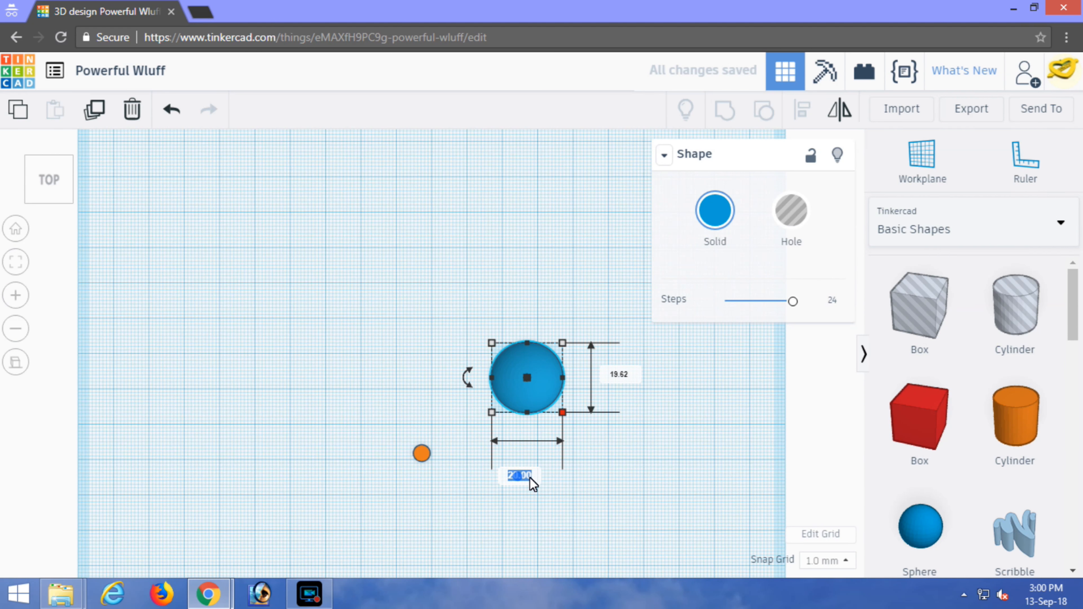
pyautogui.write('19.6')
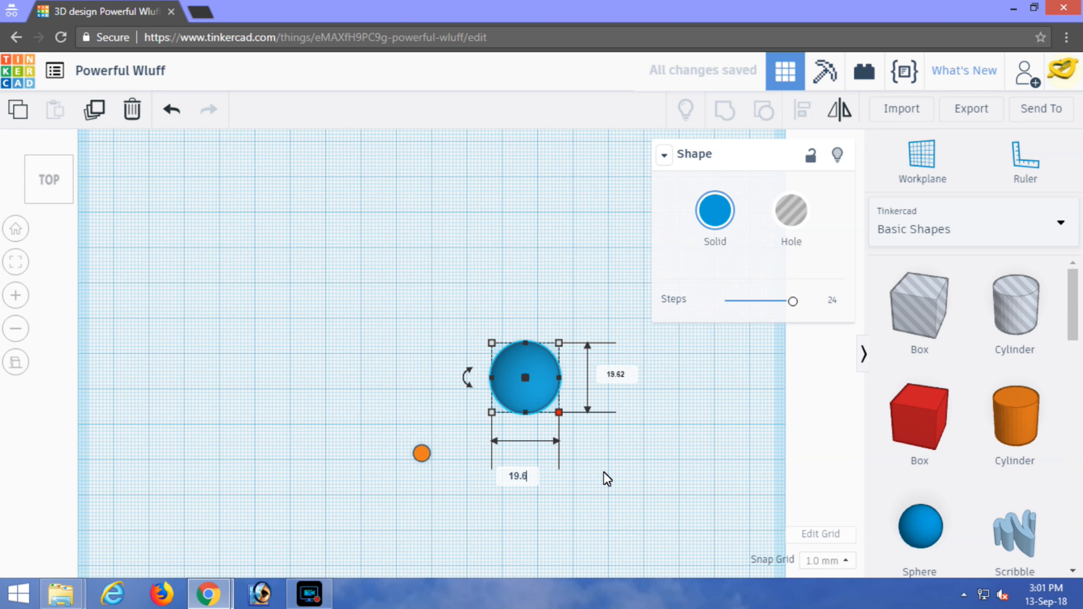
pyautogui.write('2')
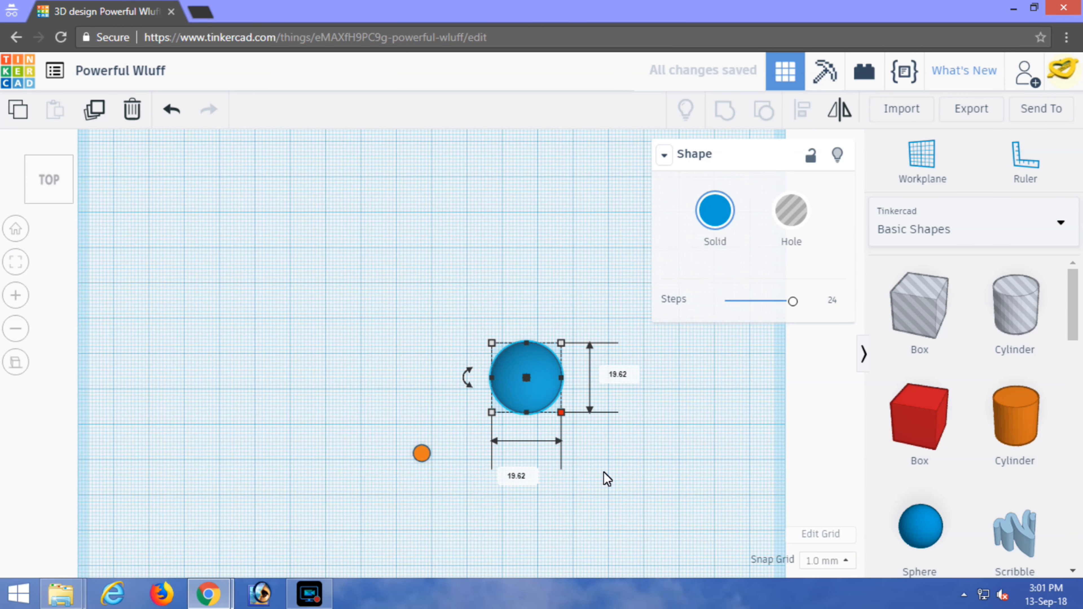
pyautogui.click(604, 473)
# Step: Place a second sphere to the right of the blue one, color it yellow and raise its steps to 24
pyautogui.moveTo(617, 435); pyautogui.dragTo(620, 344, button='right')
pyautogui.moveTo(928, 530); pyautogui.dragTo(619, 377)
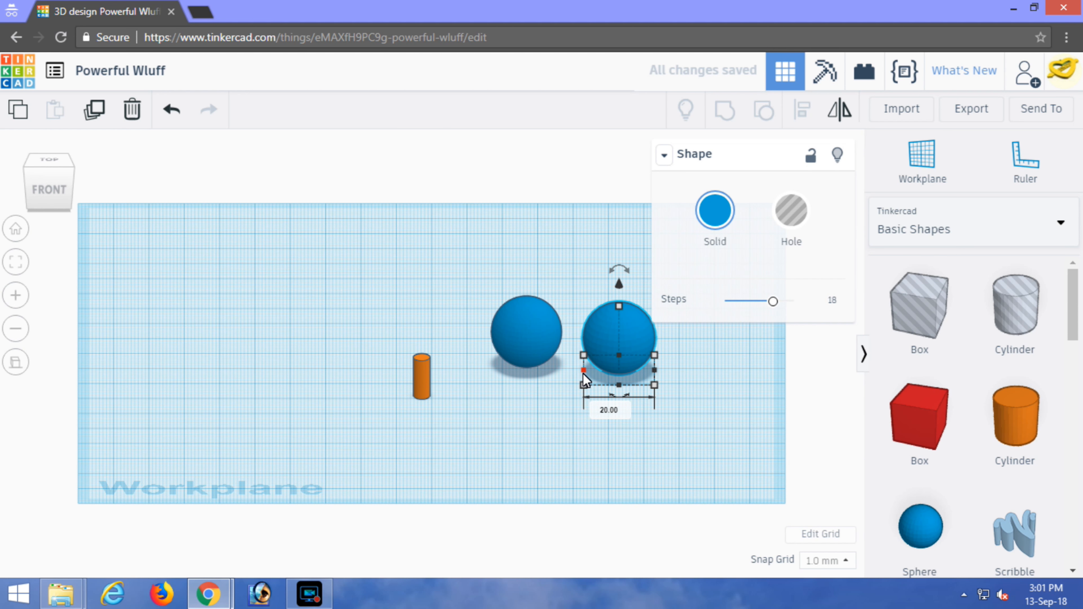
pyautogui.click(714, 210)
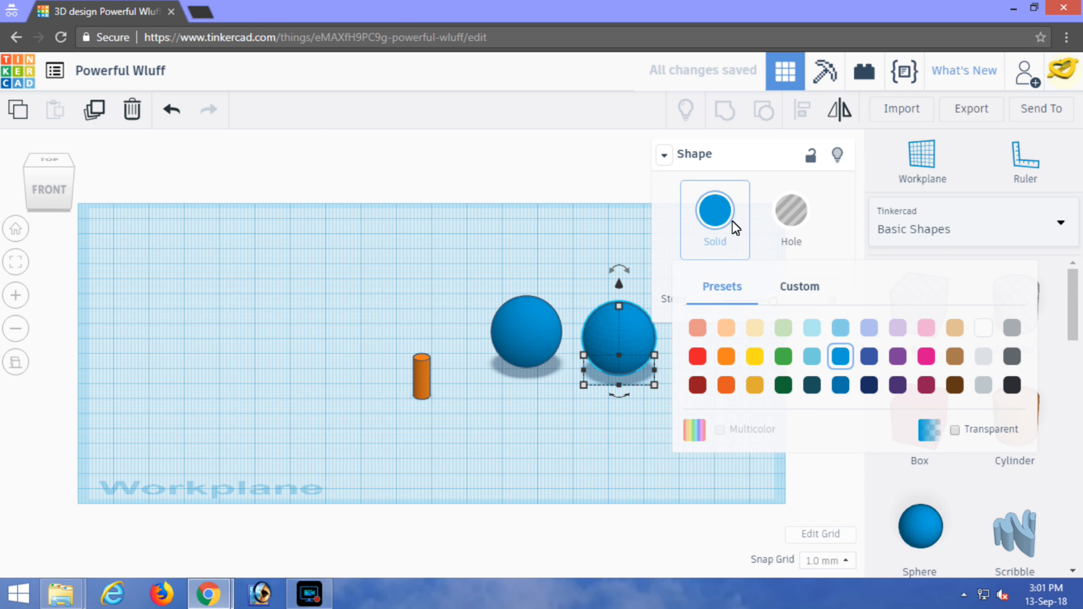
pyautogui.click(755, 357)
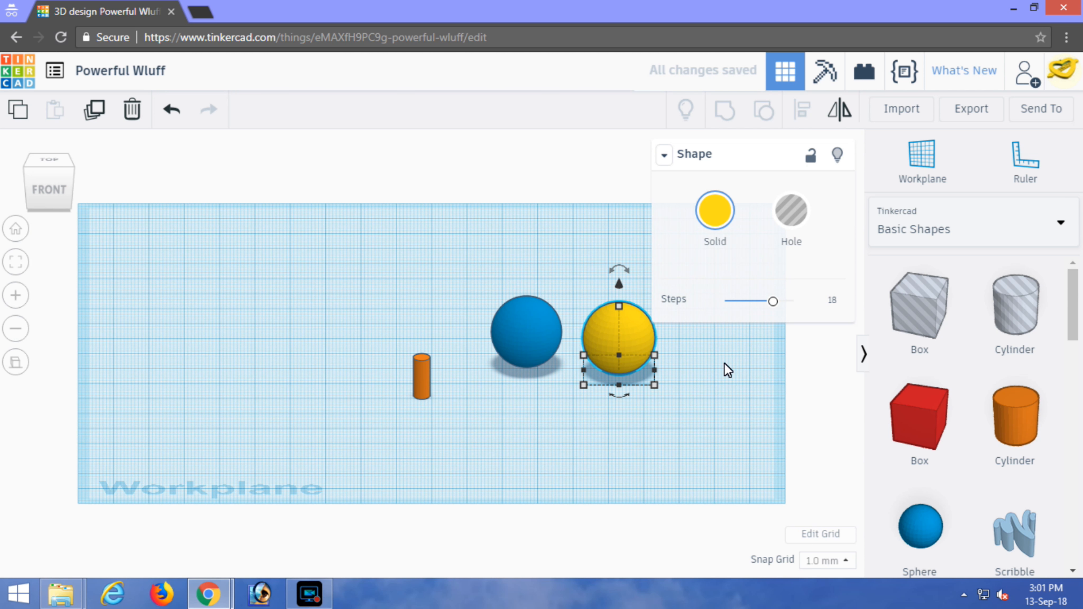
pyautogui.moveTo(773, 303); pyautogui.dragTo(818, 303)
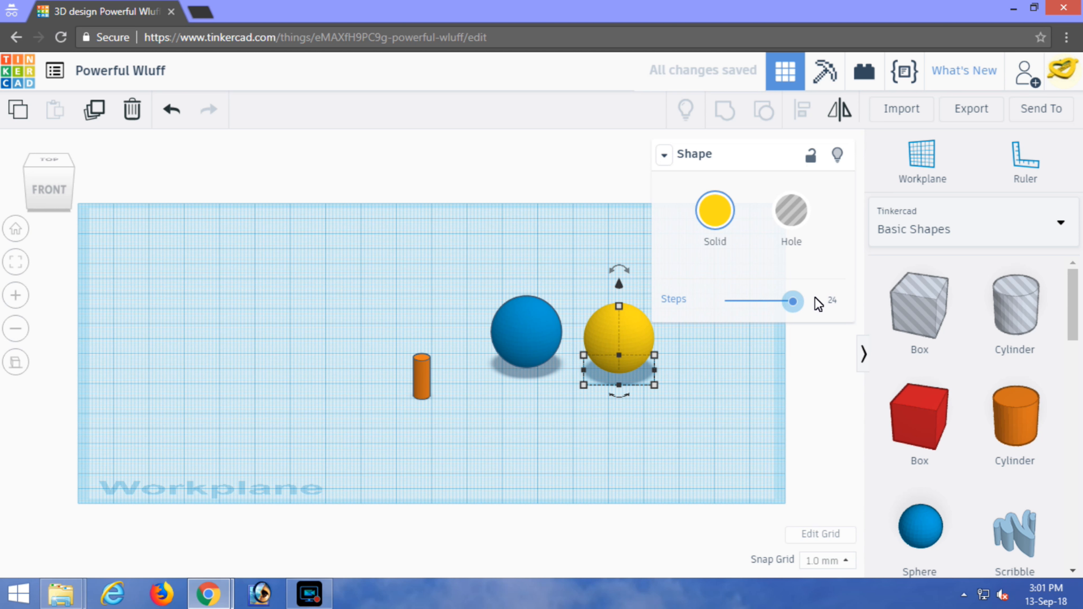
# Step: Set both the length and the width of the yellow sphere to 16.62 mm
pyautogui.moveTo(655, 385)
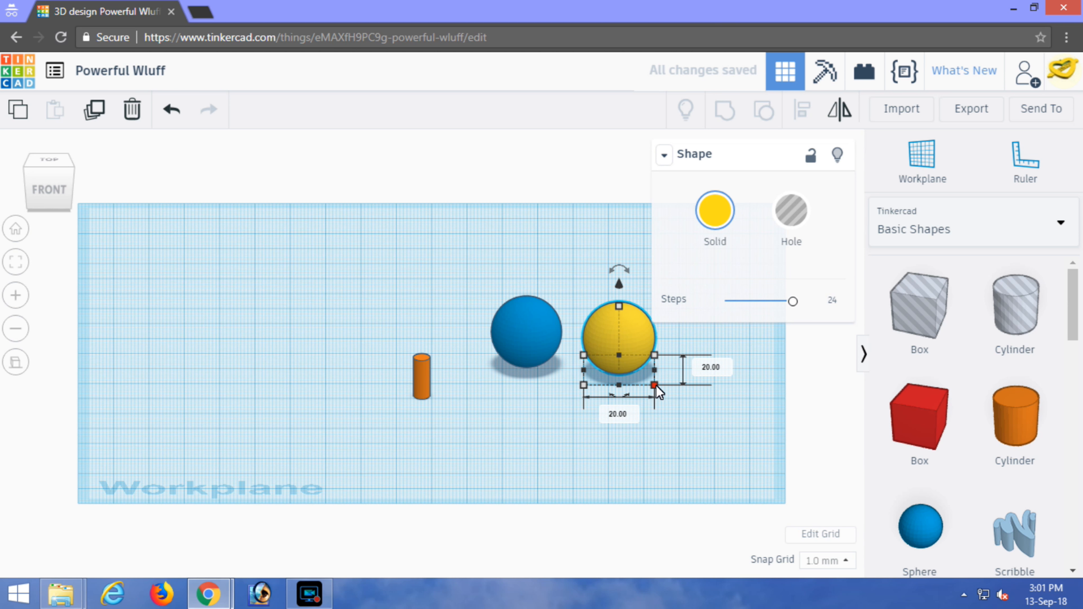
pyautogui.click(717, 375)
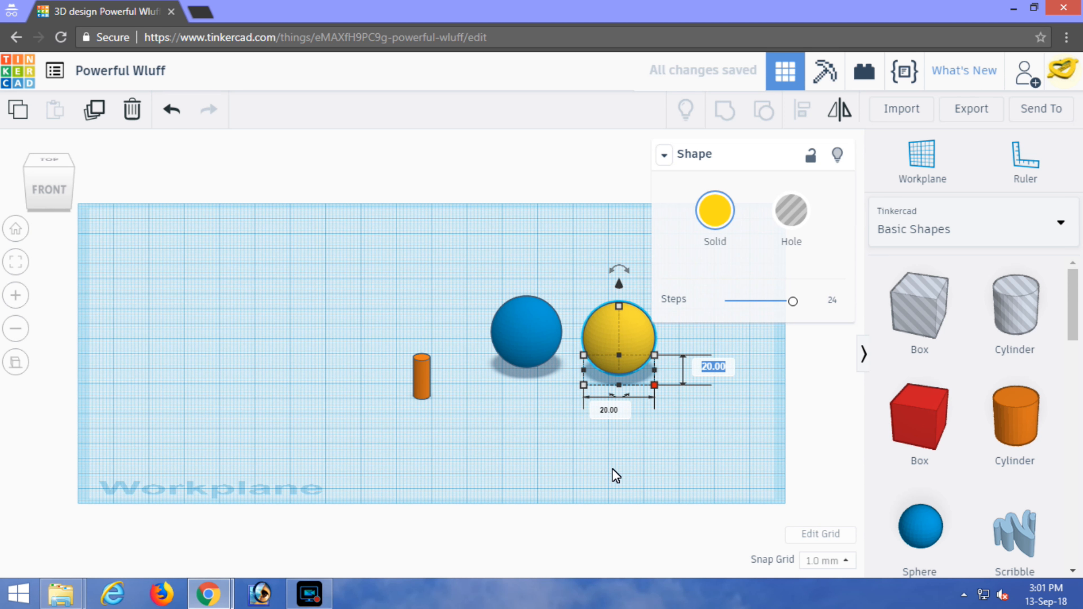
pyautogui.write('16.62')
pyautogui.press('Return')
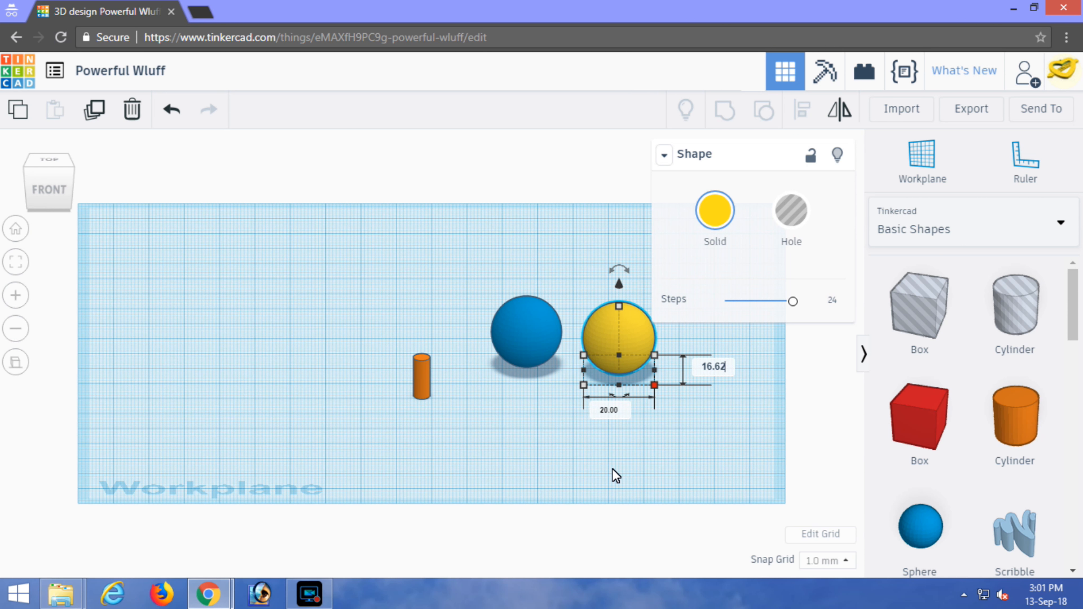
pyautogui.click(610, 406)
pyautogui.write('16.62')
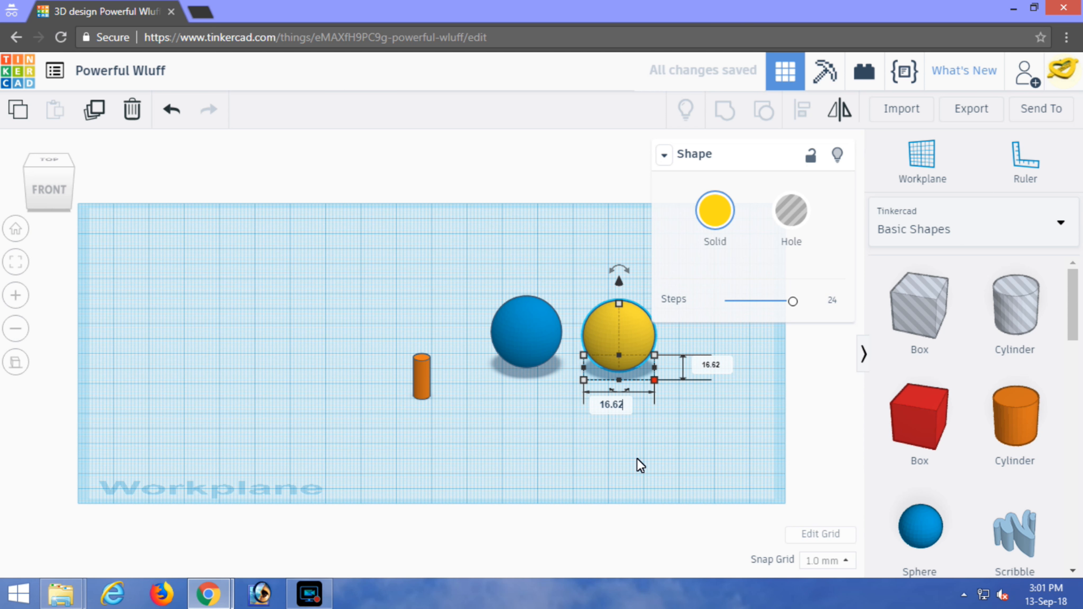
pyautogui.press('Return')
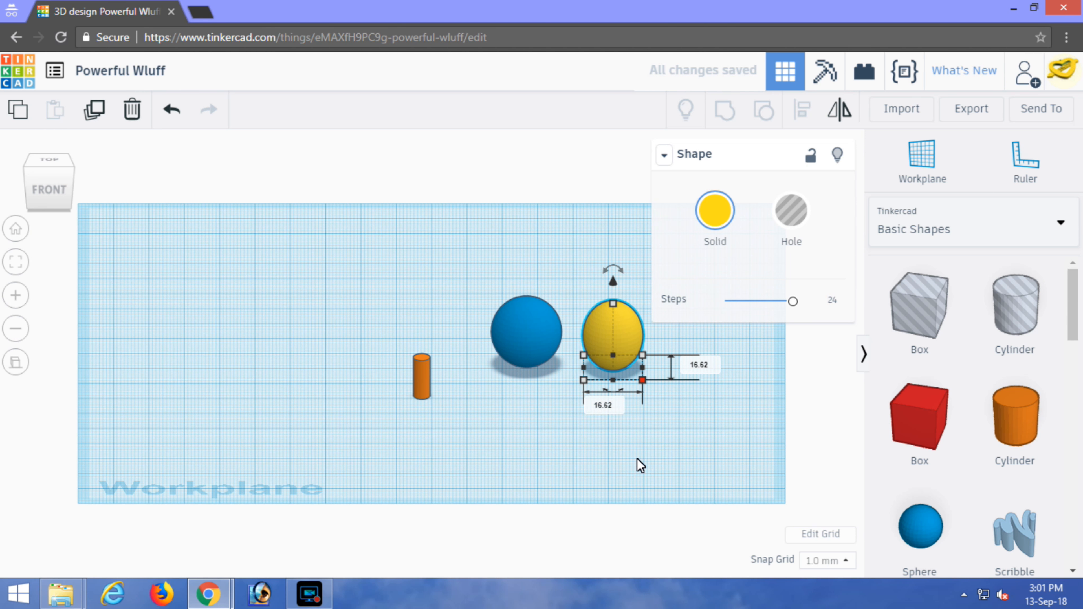
# Step: Set the yellow sphere's height to 16.62 mm and deselect it
pyautogui.moveTo(637, 459)
pyautogui.mouseDown(button='right')
pyautogui.moveTo(621, 439)
pyautogui.moveTo(648, 444)
pyautogui.moveTo(639, 441)
pyautogui.mouseUp(button='right')
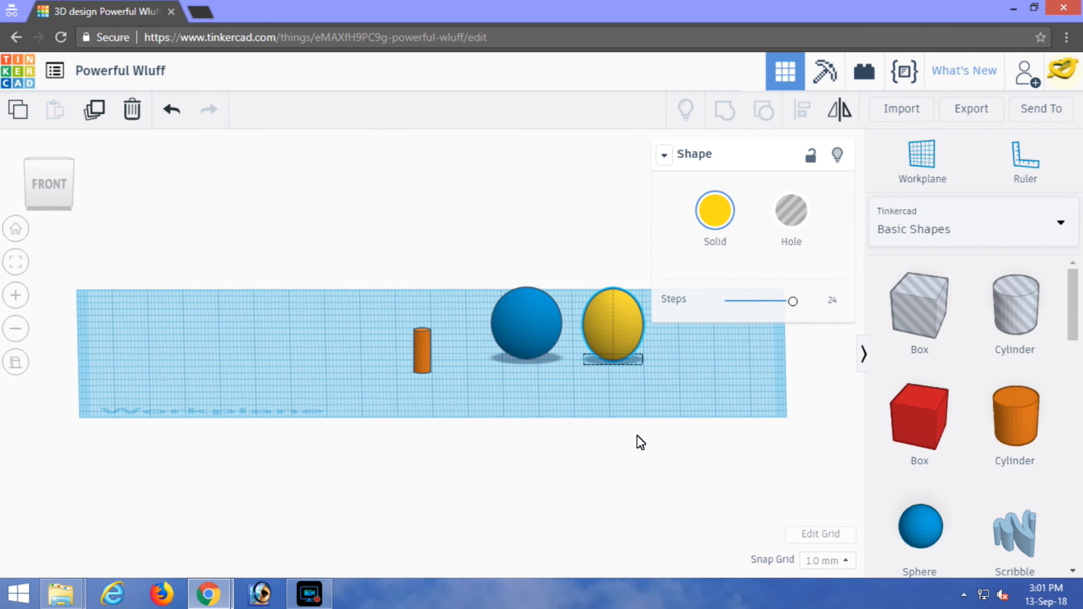
pyautogui.click(58, 183)
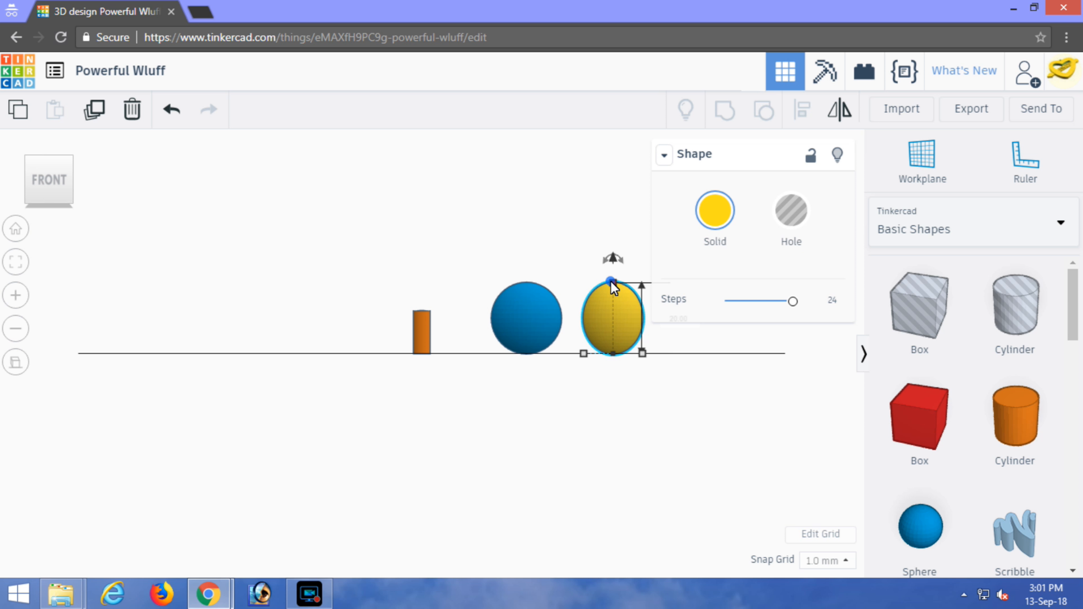
pyautogui.moveTo(568, 262); pyautogui.dragTo(327, 238, button='middle')
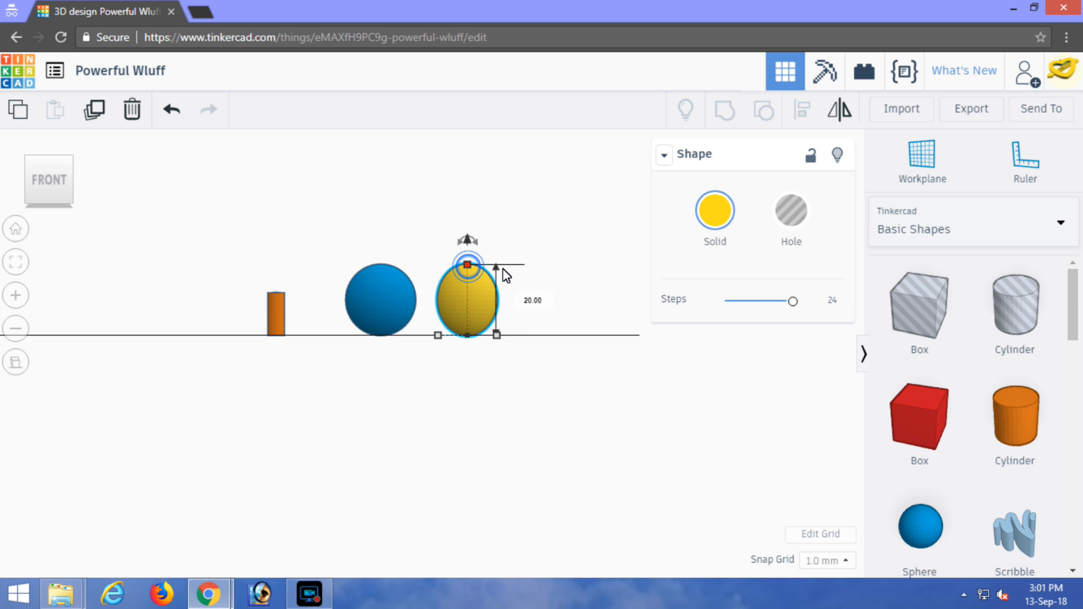
pyautogui.click(533, 302)
pyautogui.write('16.62')
pyautogui.press('Return')
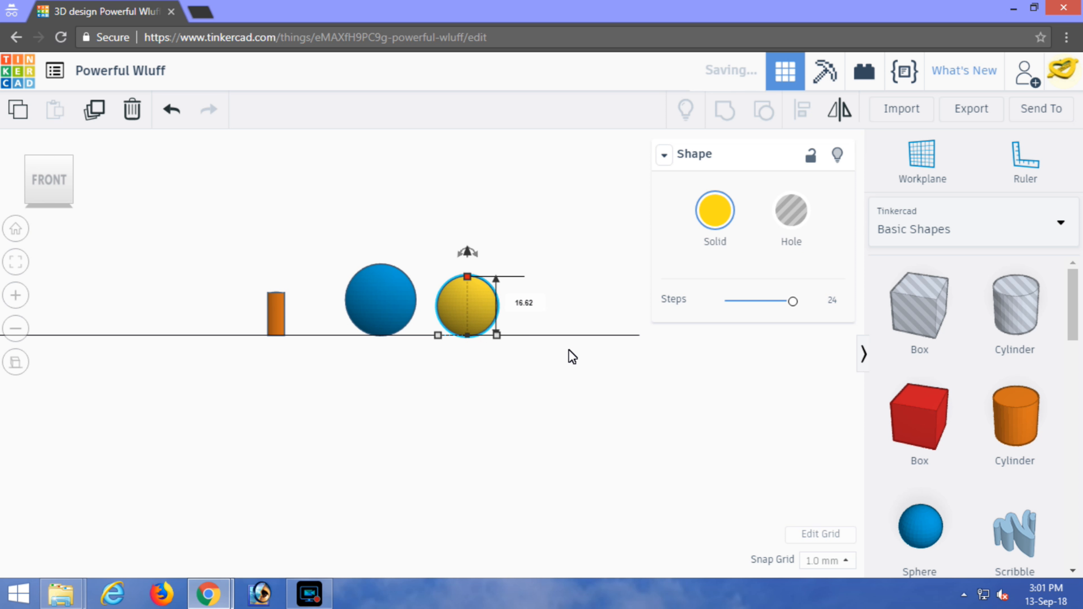
pyautogui.click(569, 350)
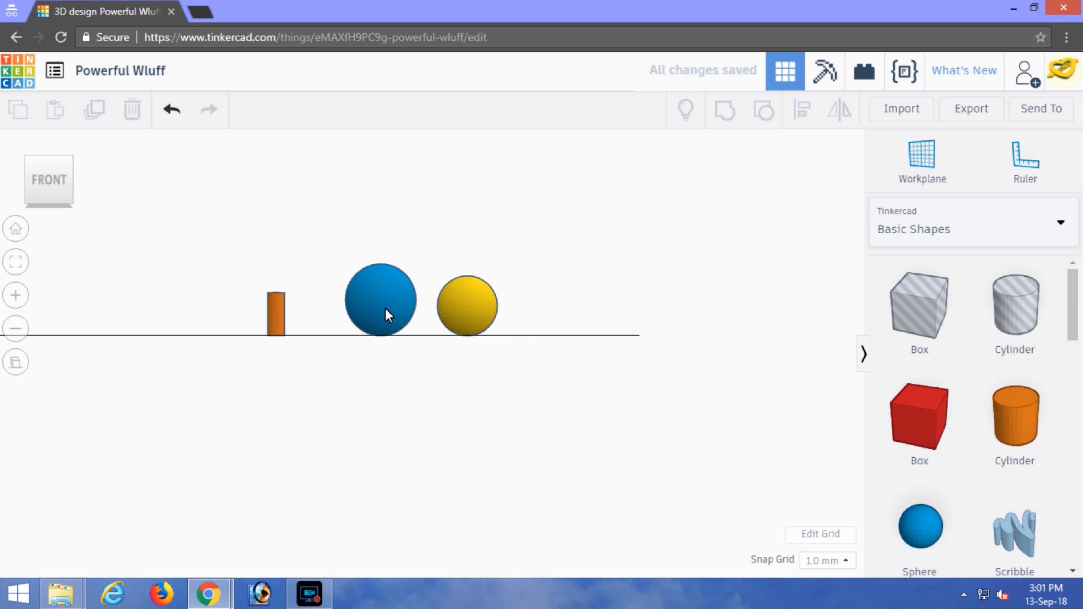
# Step: Set the blue sphere's height to 19.62 mm and deselect it
pyautogui.click(404, 321)
pyautogui.click(415, 335)
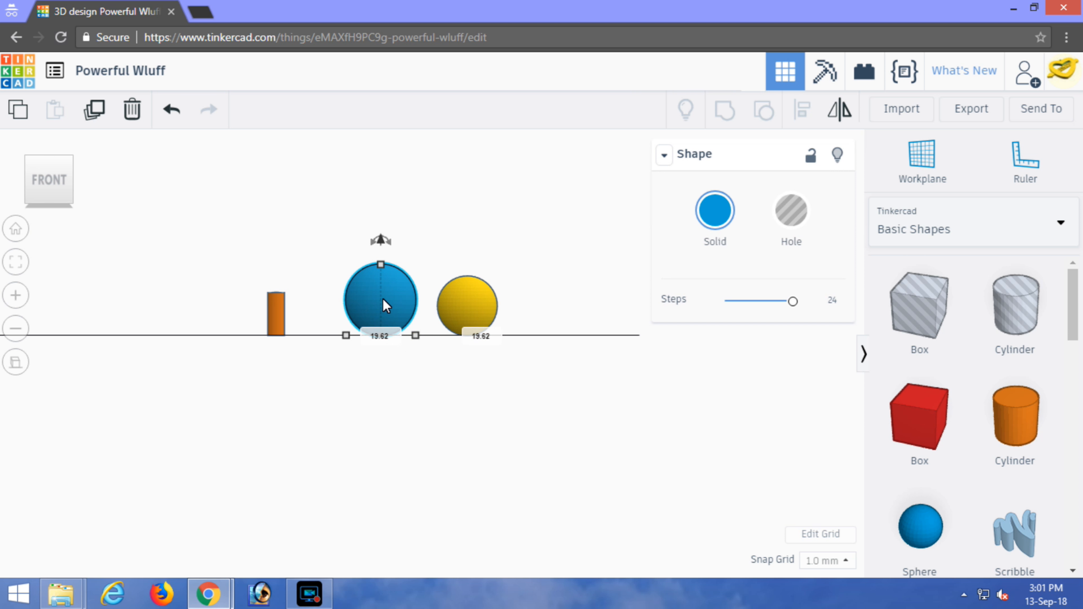
pyautogui.click(443, 298)
pyautogui.write('1')
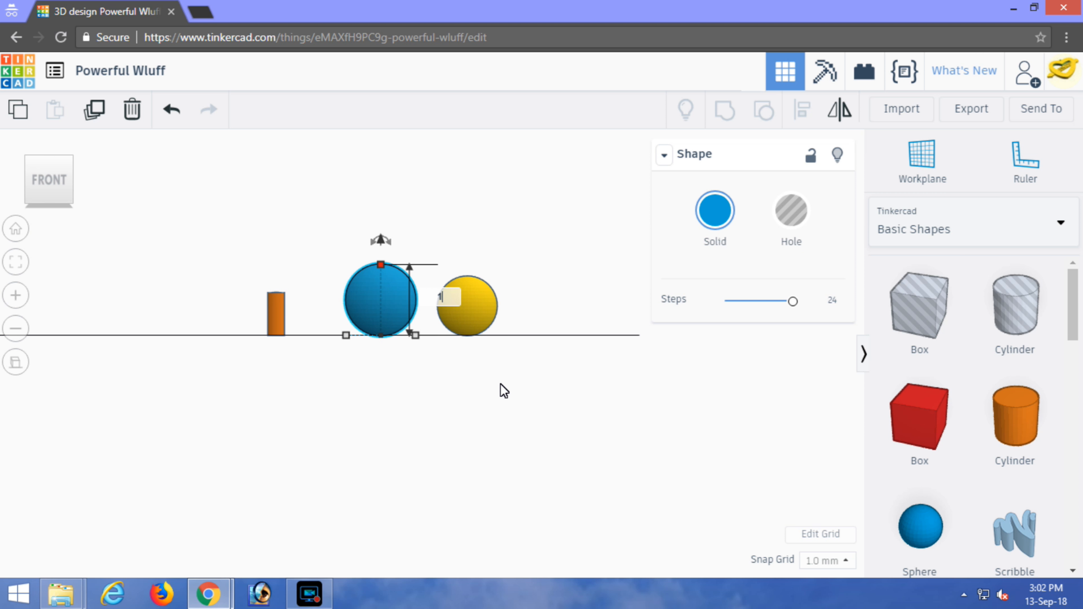
pyautogui.write('9.62')
pyautogui.press('Return')
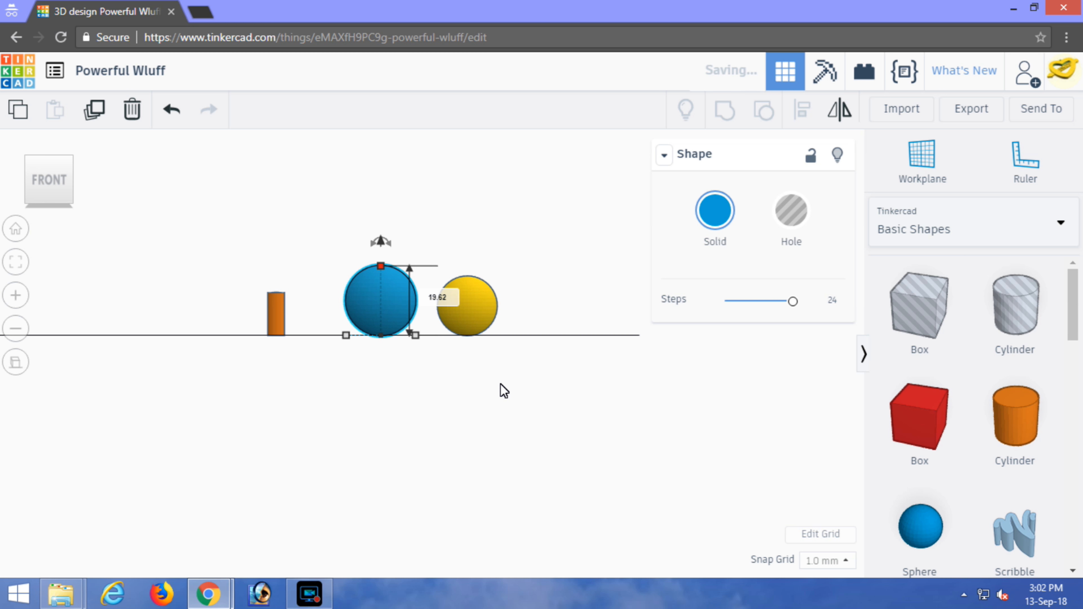
pyautogui.click(500, 383)
# Step: Check the yellow sphere's dimensions, turn it into a hole and deselect it
pyautogui.click(486, 317)
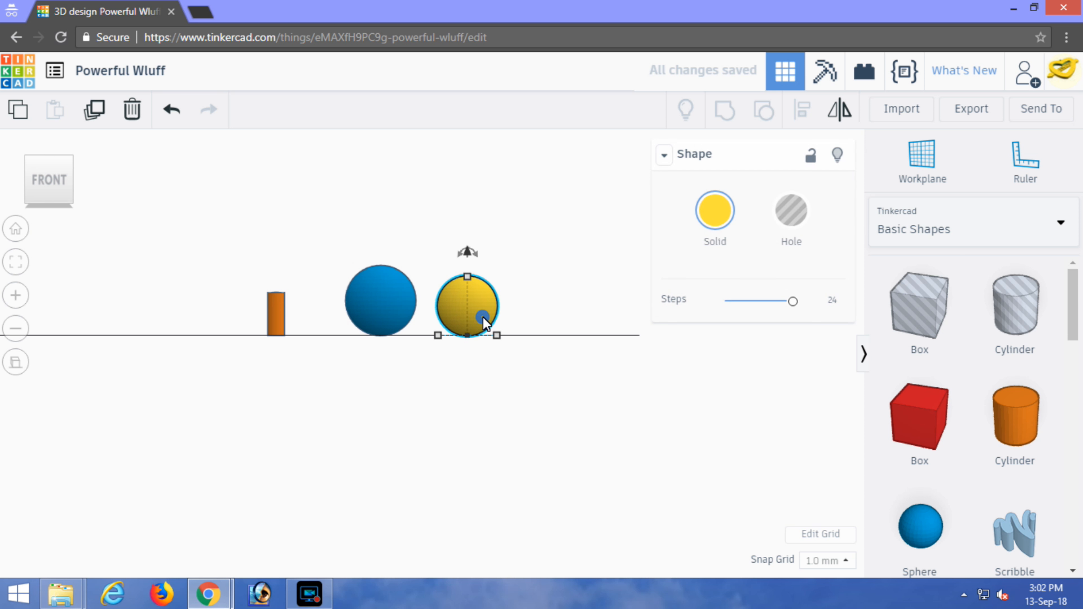
pyautogui.moveTo(498, 335)
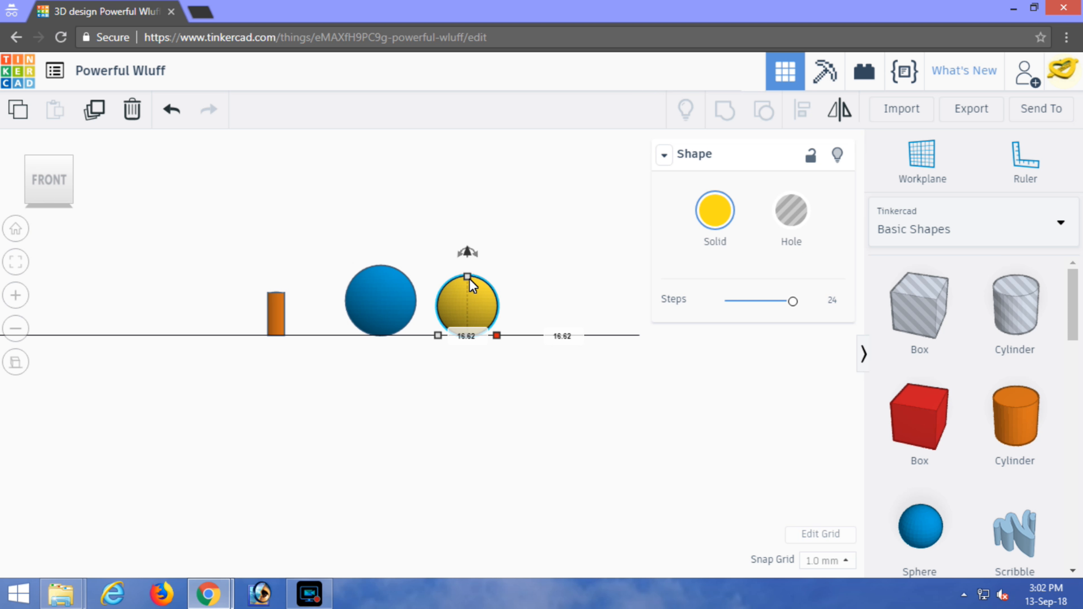
pyautogui.moveTo(467, 277)
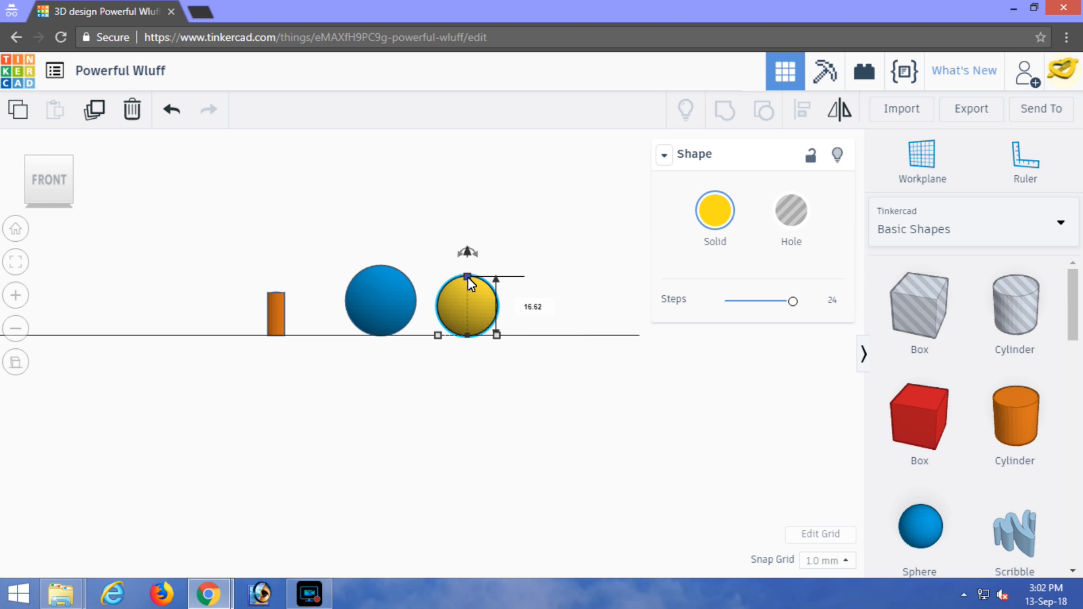
pyautogui.click(569, 315)
pyautogui.moveTo(575, 288); pyautogui.dragTo(568, 330, button='right')
pyautogui.click(457, 332)
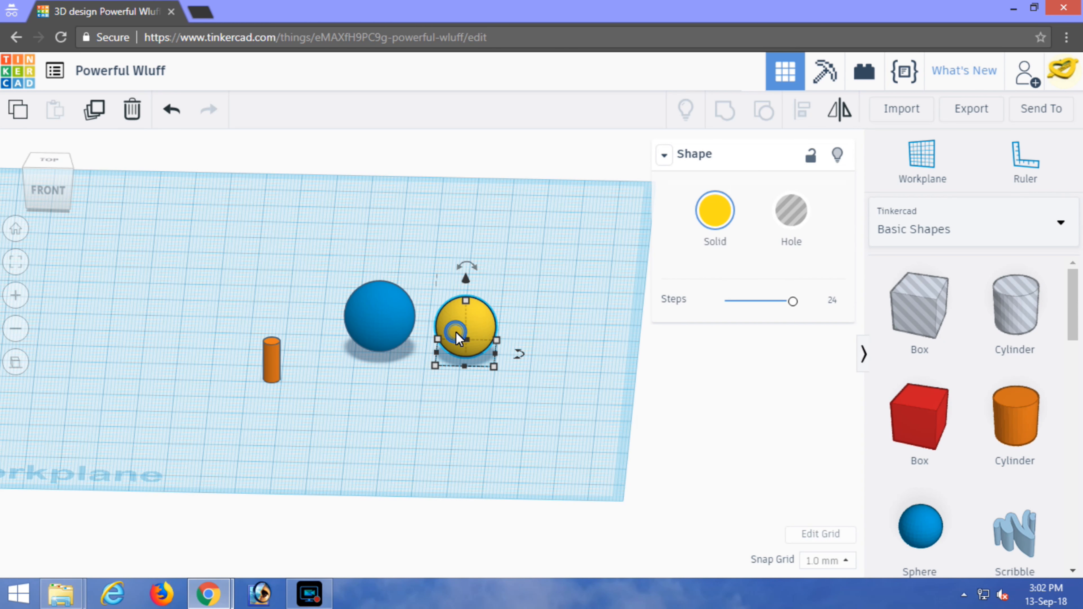
pyautogui.click(800, 214)
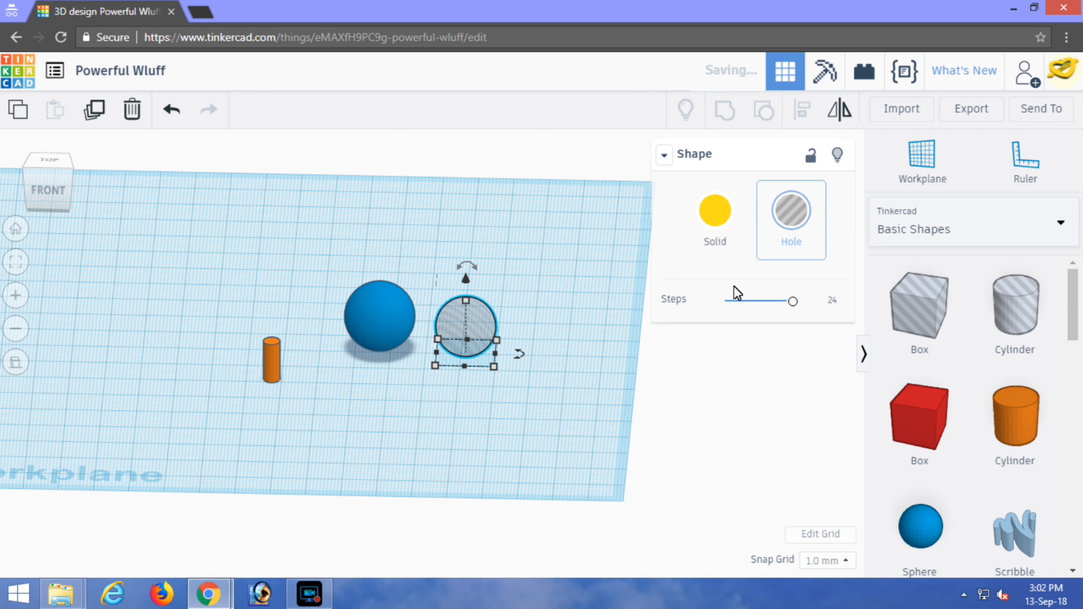
pyautogui.click(586, 387)
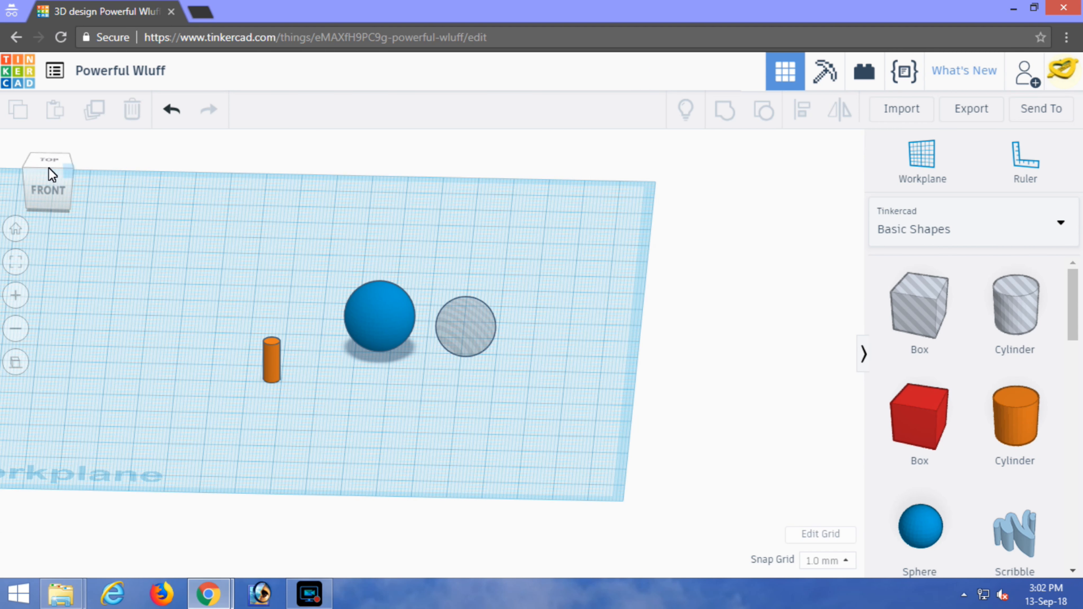
# Step: Select the blue sphere and the hole sphere and align them on their centers along all three axes
pyautogui.click(44, 195)
pyautogui.moveTo(336, 200); pyautogui.dragTo(532, 403)
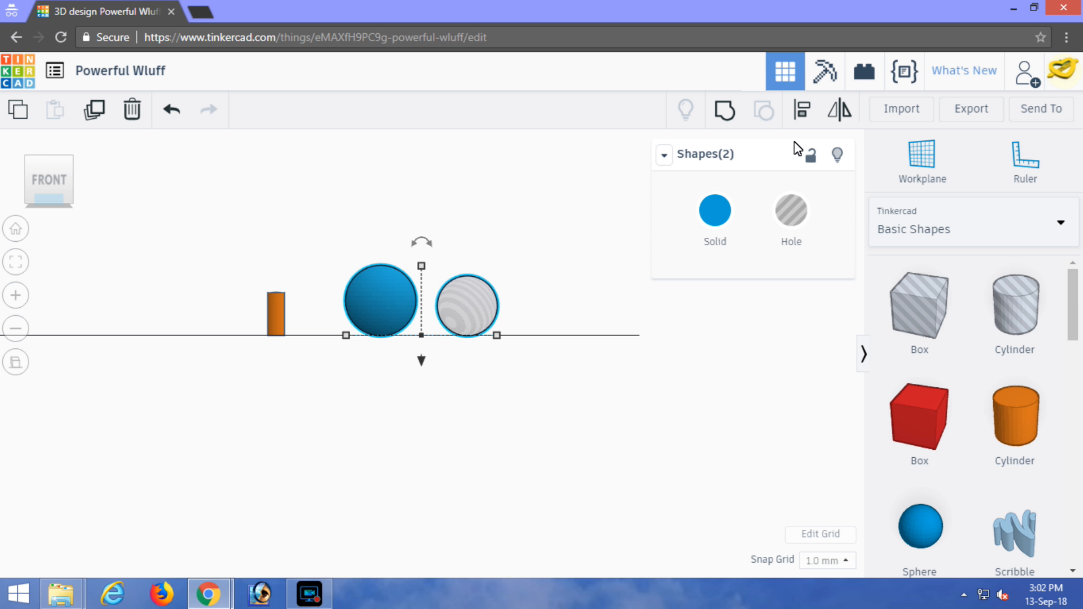
pyautogui.click(804, 112)
pyautogui.moveTo(621, 304); pyautogui.dragTo(583, 344, button='right')
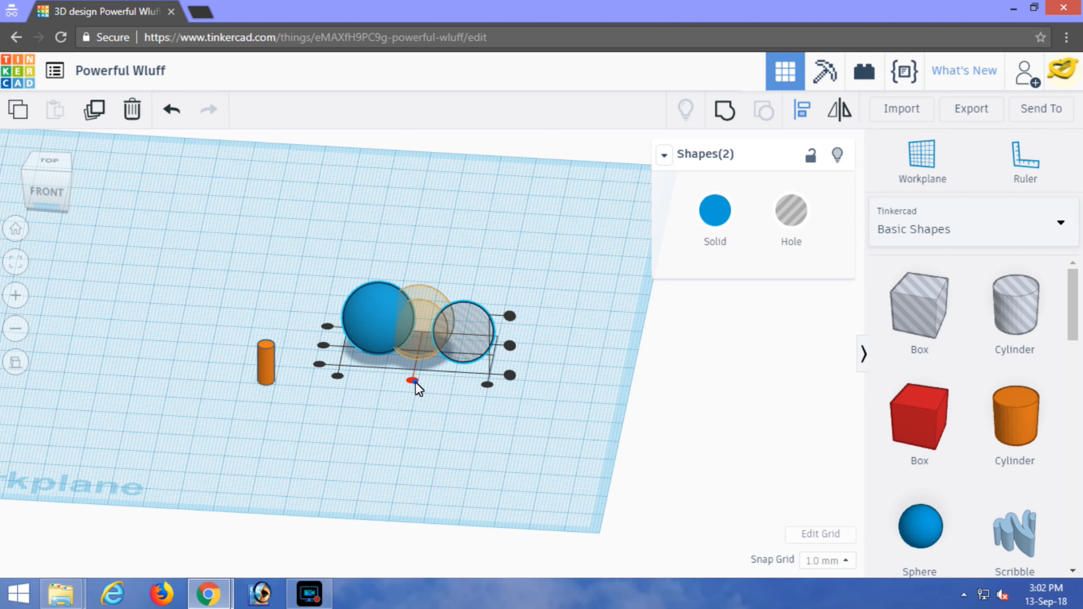
pyautogui.click(413, 380)
pyautogui.click(365, 347)
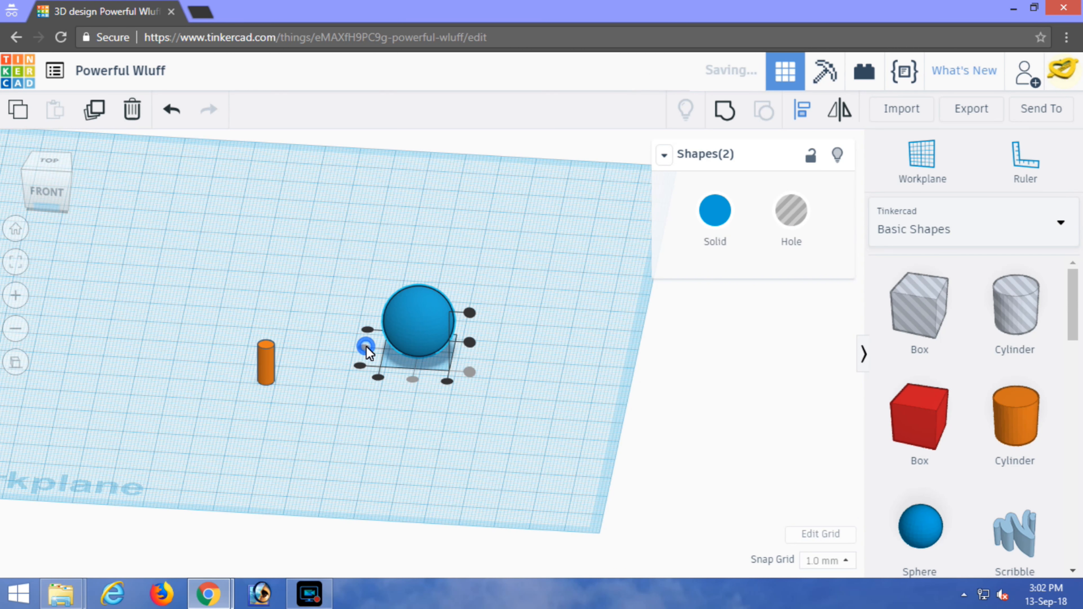
pyautogui.click(45, 192)
pyautogui.click(476, 302)
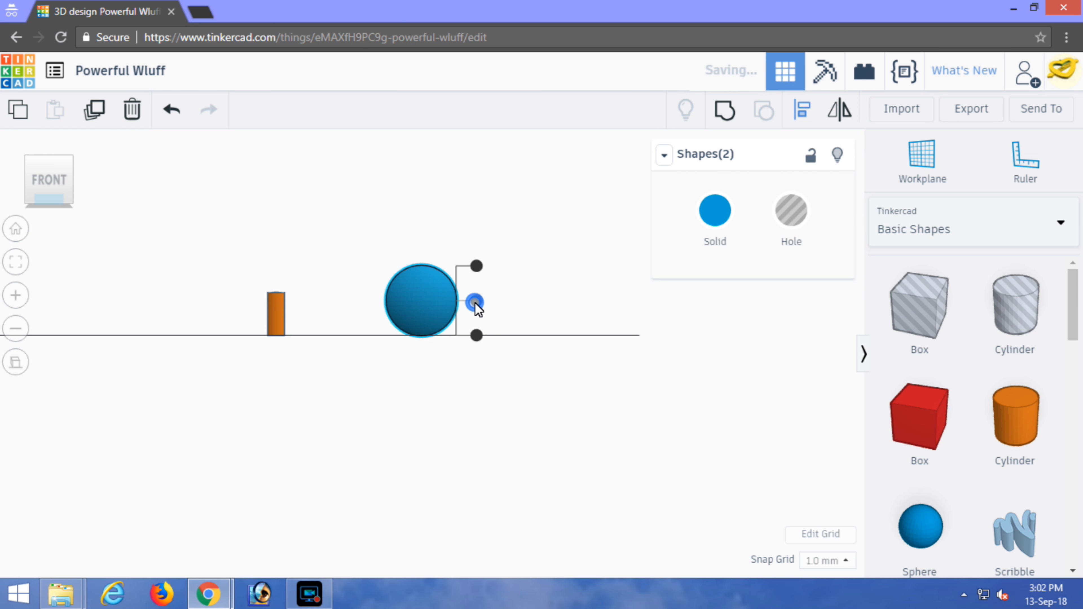
pyautogui.moveTo(541, 276); pyautogui.dragTo(527, 304, button='right')
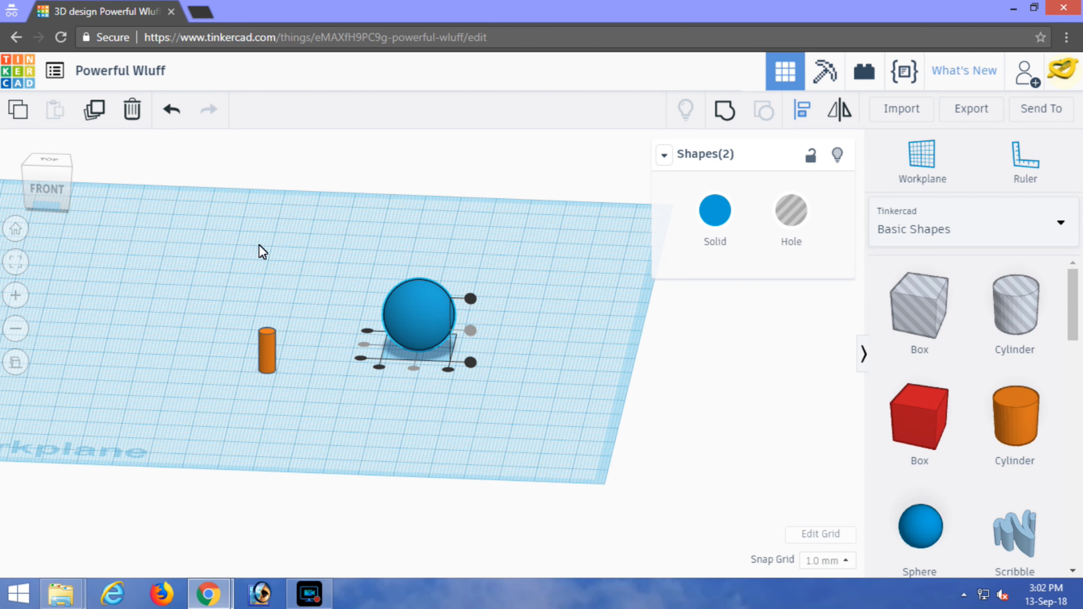
# Step: Try to group the blue sphere with the hole sphere inside it
pyautogui.click(48, 189)
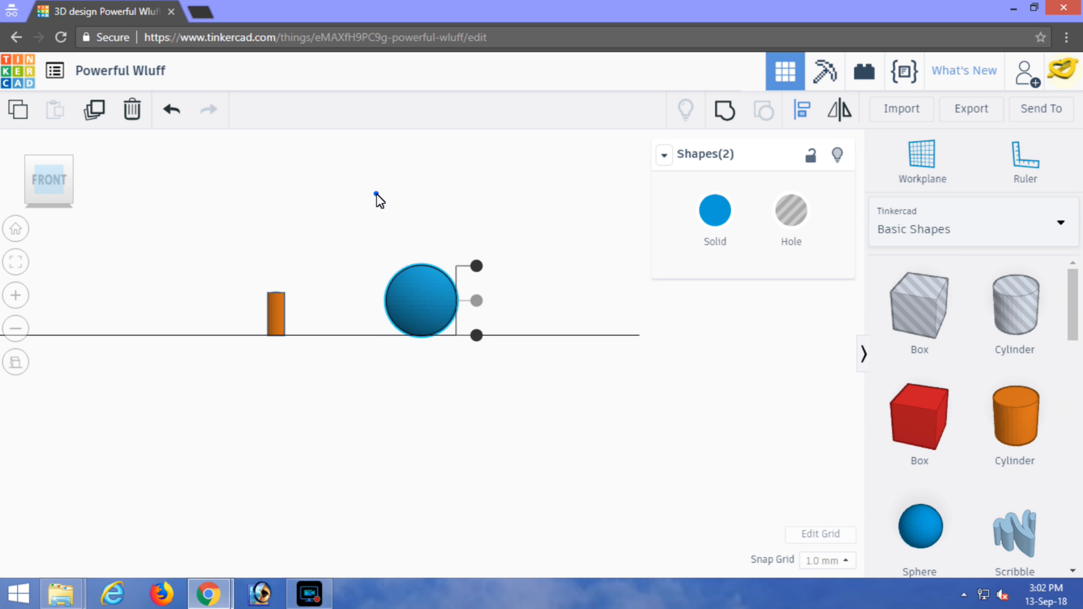
pyautogui.click(377, 194)
pyautogui.moveTo(358, 180); pyautogui.dragTo(510, 429)
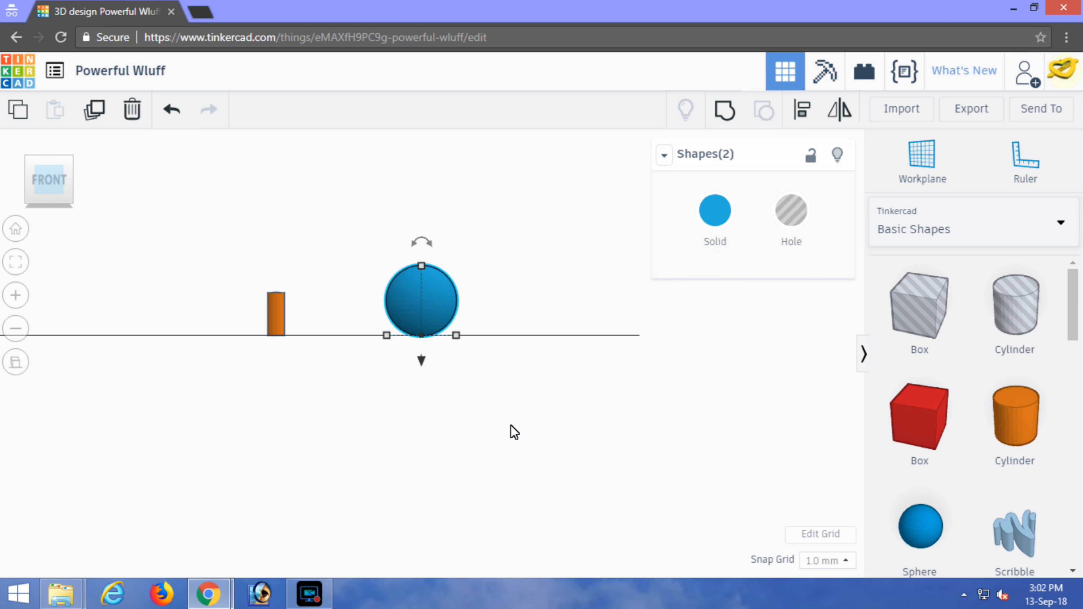
pyautogui.click(727, 112)
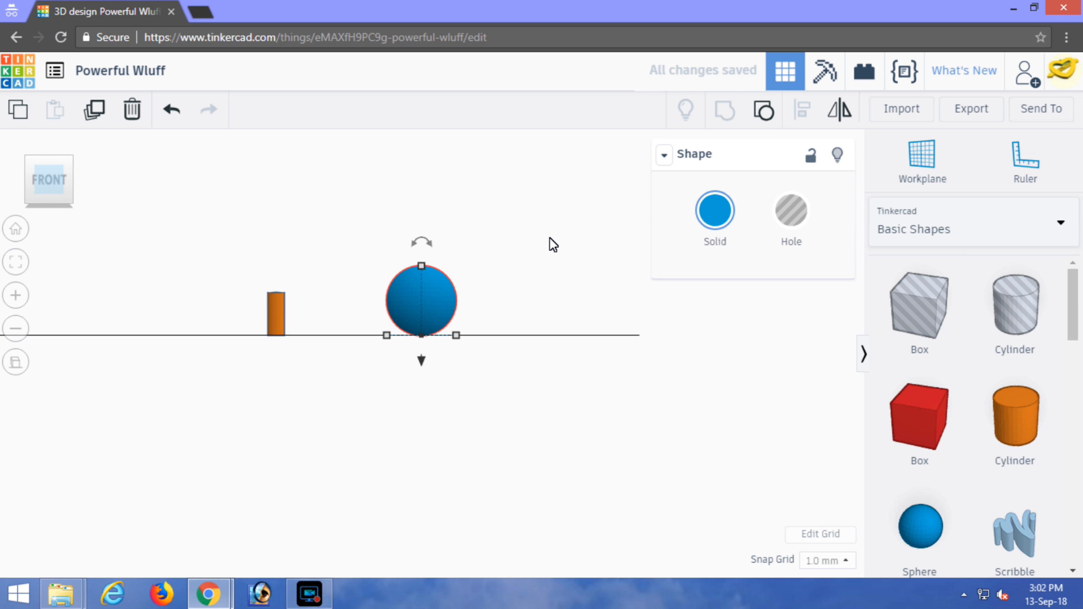
pyautogui.moveTo(549, 239); pyautogui.dragTo(538, 284, button='right')
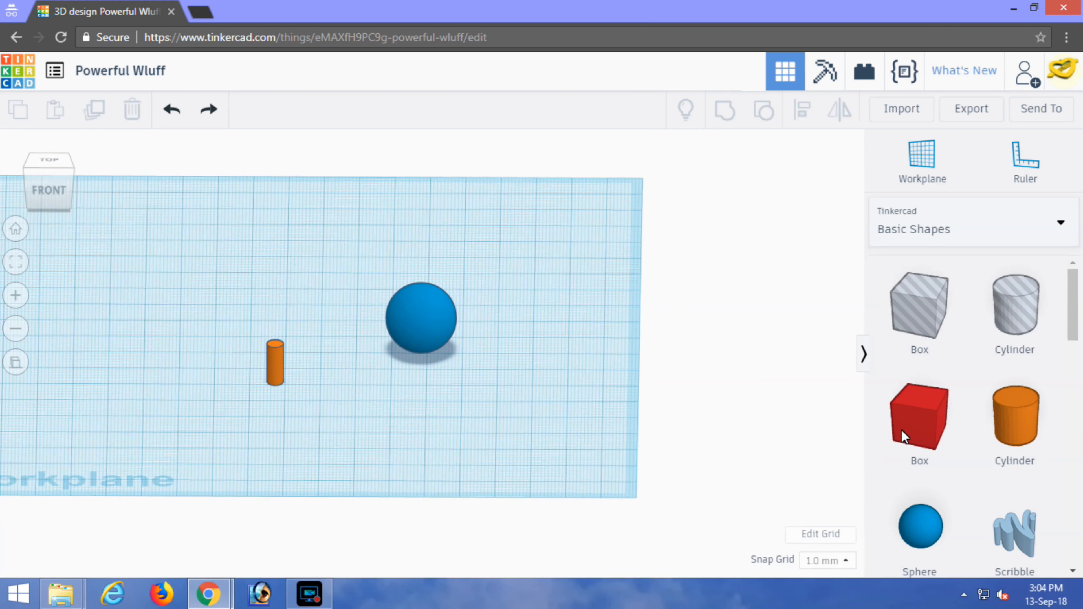
# Step: Place a red box to the right of the blue sphere and raise it 9.8 mm above the workplane
pyautogui.moveTo(910, 426); pyautogui.dragTo(511, 349)
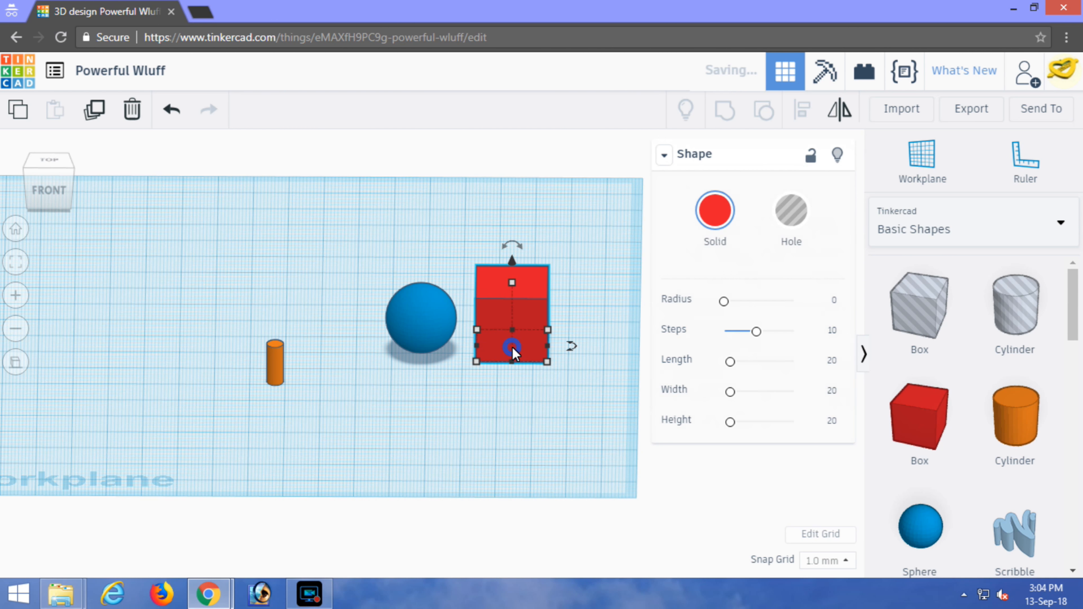
pyautogui.click(49, 189)
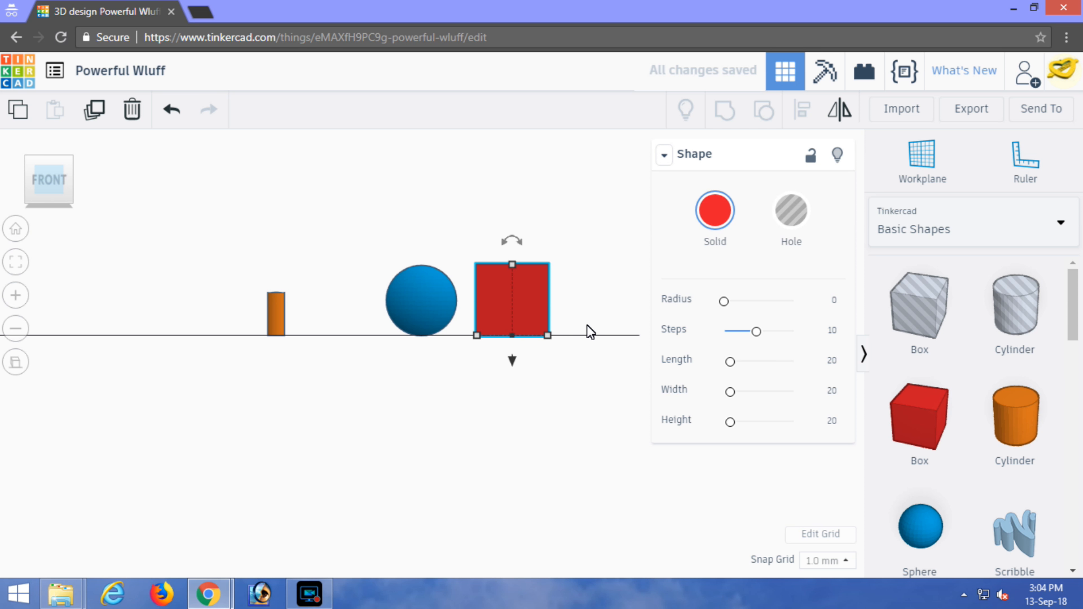
pyautogui.moveTo(591, 293); pyautogui.dragTo(507, 333, button='right')
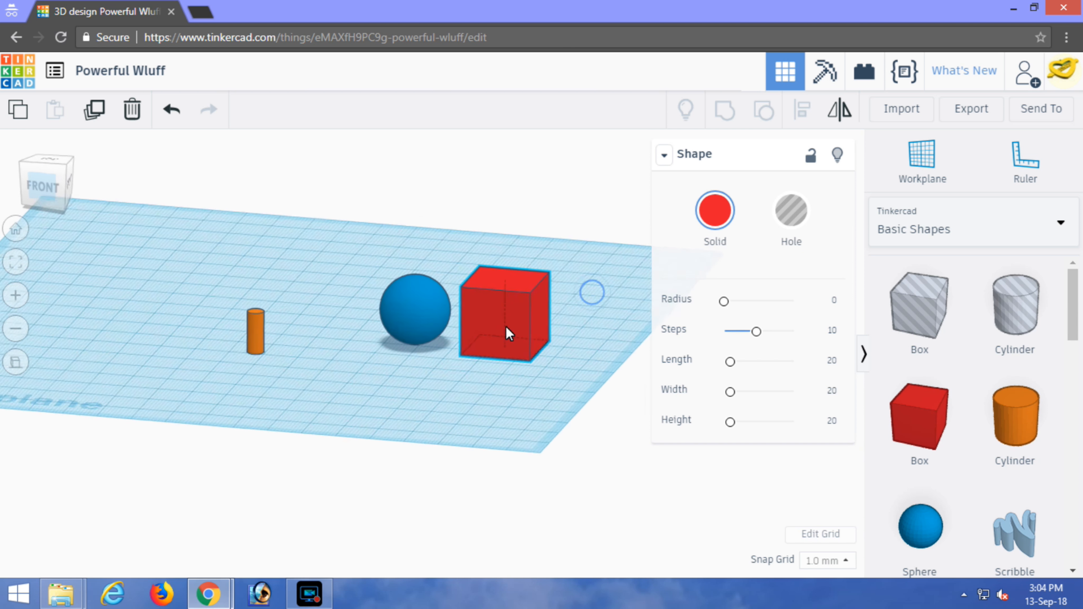
pyautogui.moveTo(506, 327); pyautogui.dragTo(486, 350, button='right')
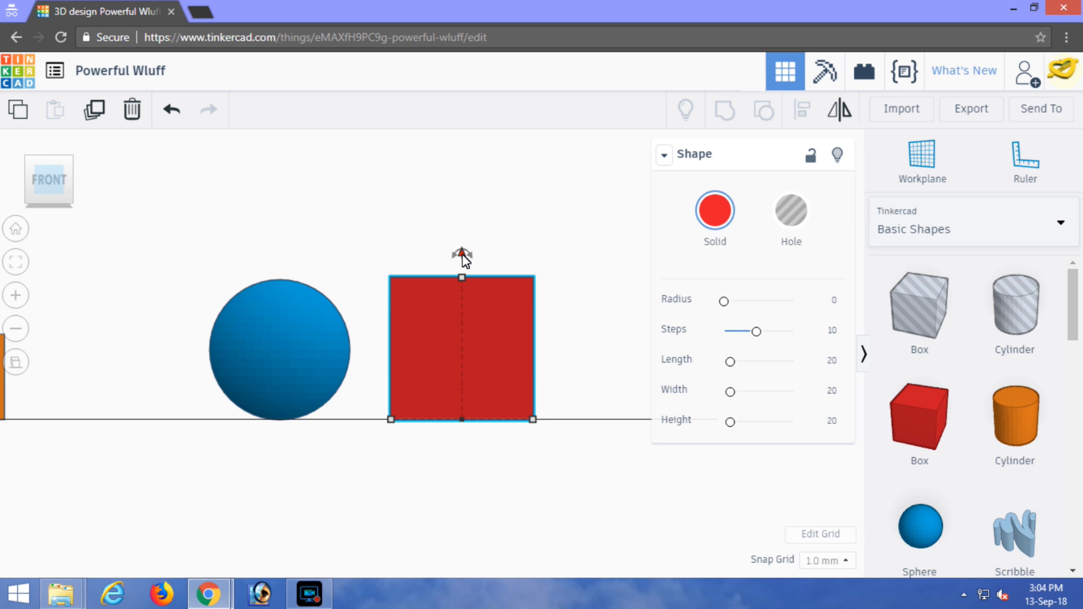
pyautogui.moveTo(462, 254); pyautogui.dragTo(498, 196)
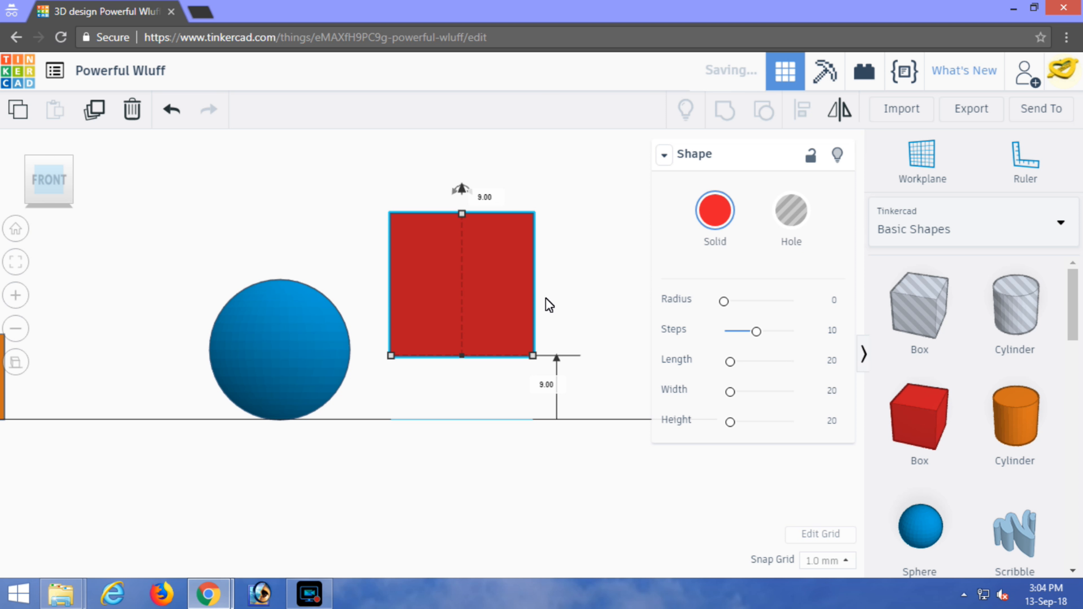
pyautogui.click(546, 386)
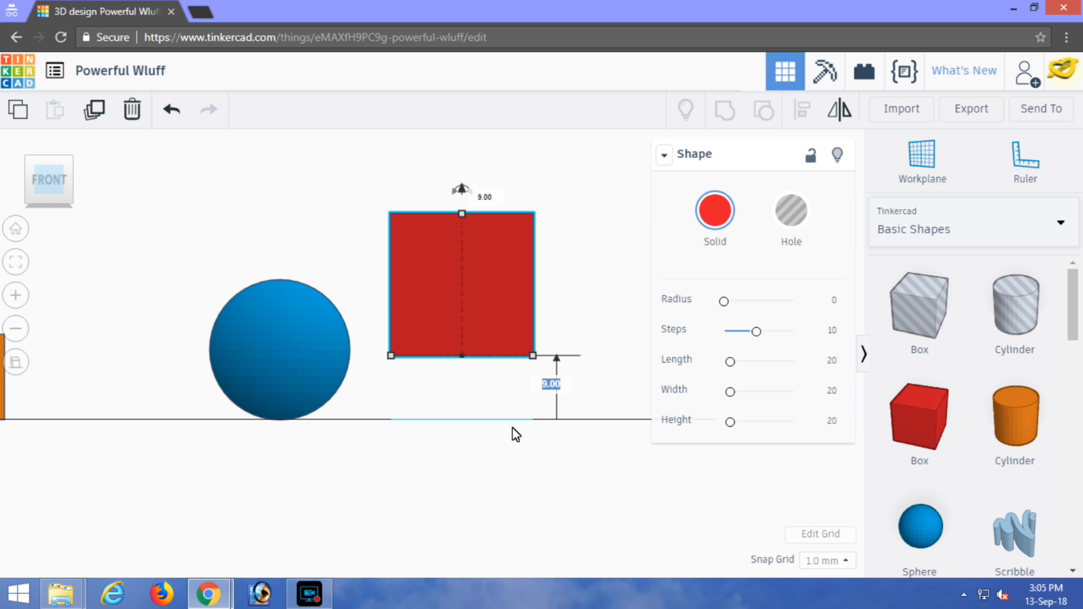
pyautogui.write('9.8')
pyautogui.press('Return')
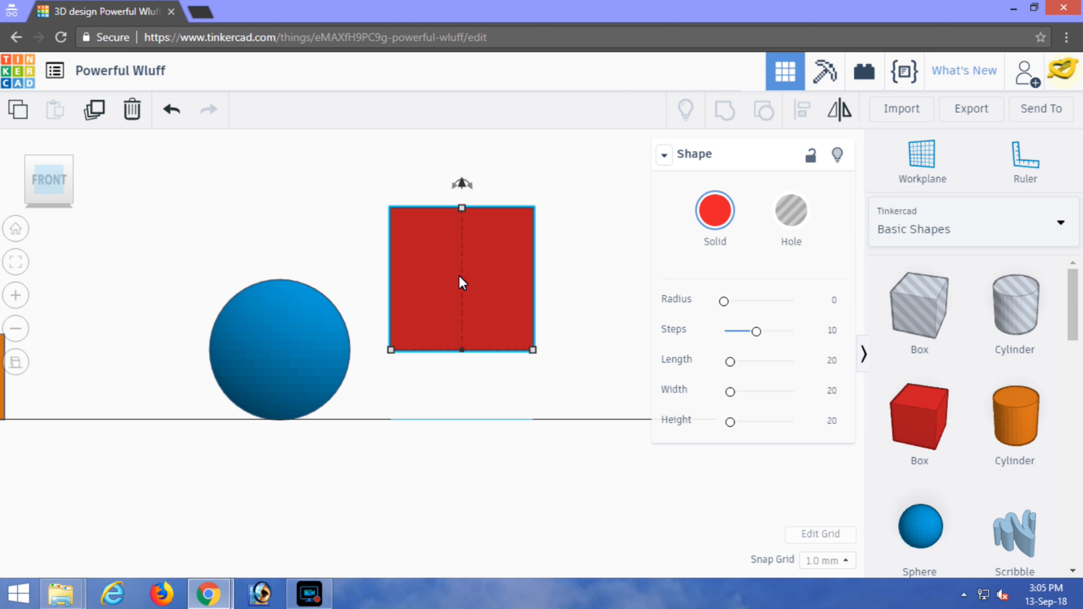
# Step: Shift the red box toward the blue sphere and enlarge its footprint to 37 by 28 mm
pyautogui.moveTo(452, 278); pyautogui.dragTo(360, 278)
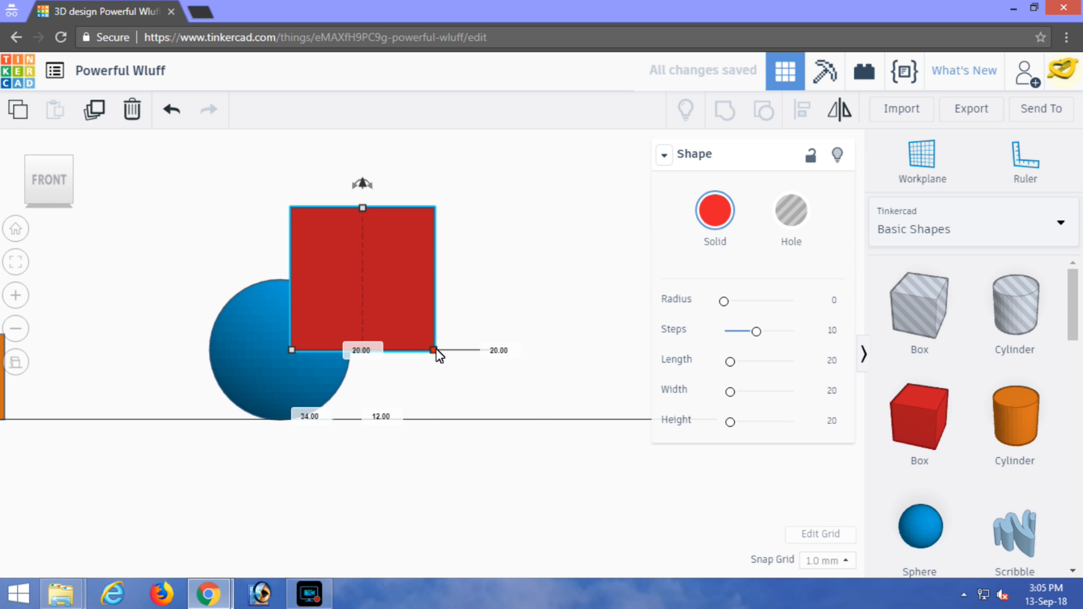
pyautogui.moveTo(434, 350); pyautogui.dragTo(560, 351)
pyautogui.click(80, 180)
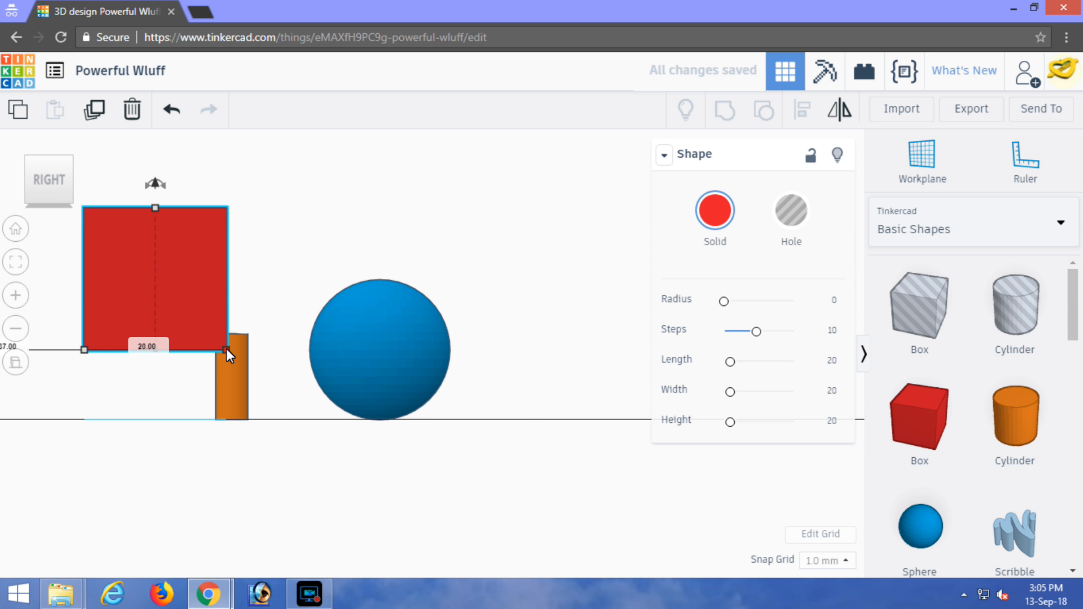
pyautogui.moveTo(222, 347); pyautogui.dragTo(320, 349)
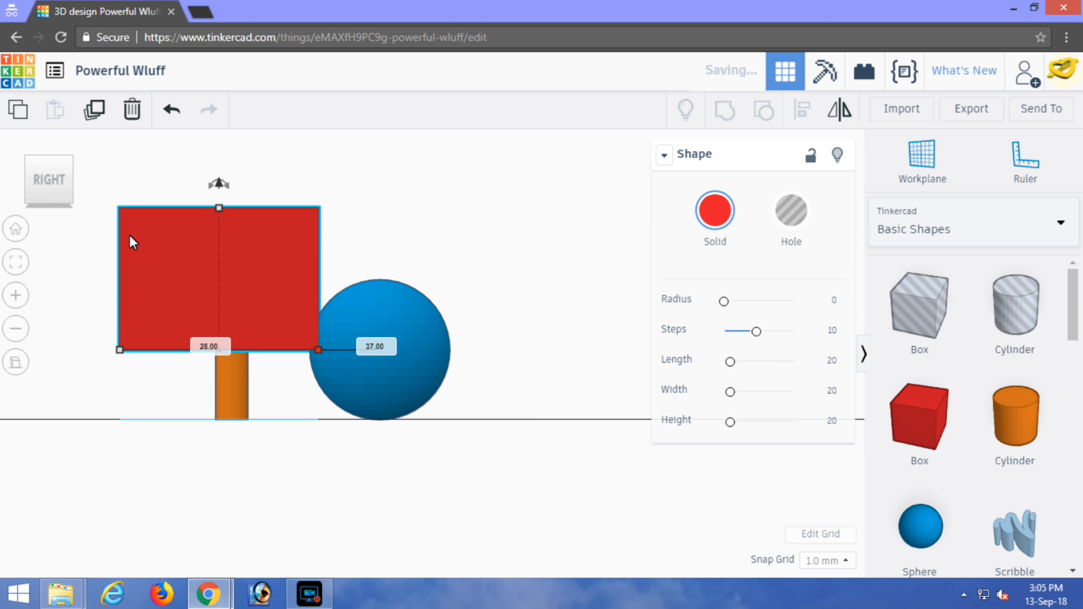
# Step: Center the enlarged box over the blue sphere so it covers the sphere's whole upper half from side and front
pyautogui.moveTo(168, 273); pyautogui.dragTo(323, 277)
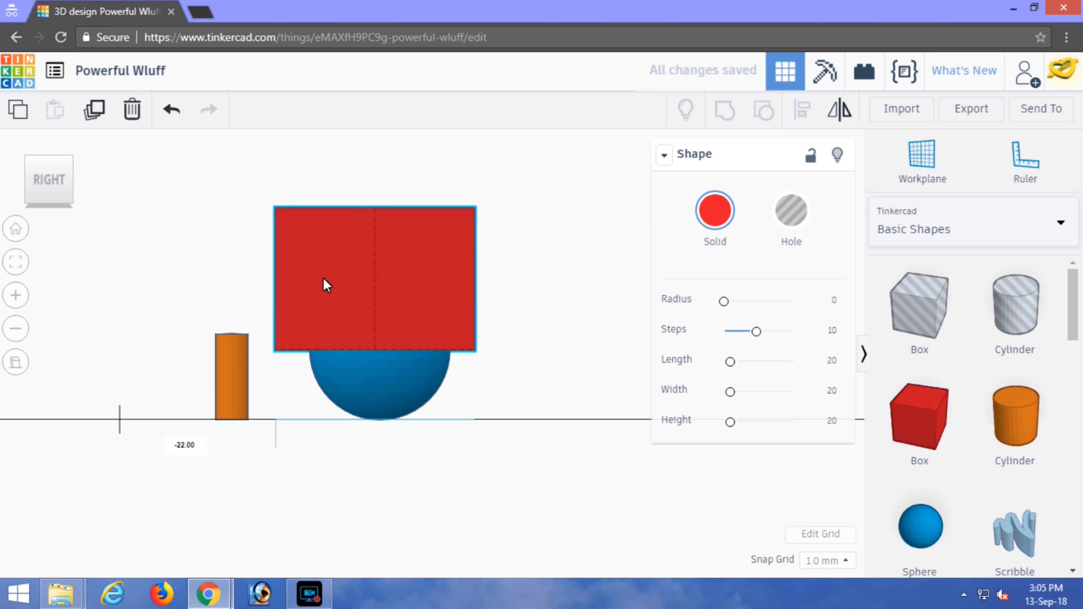
pyautogui.click(17, 180)
pyautogui.moveTo(360, 293); pyautogui.dragTo(239, 287)
pyautogui.moveTo(545, 294)
pyautogui.mouseDown(button='right')
pyautogui.moveTo(531, 320)
pyautogui.moveTo(475, 331)
pyautogui.moveTo(433, 284)
pyautogui.moveTo(481, 262)
pyautogui.moveTo(530, 305)
pyautogui.moveTo(492, 324)
pyautogui.moveTo(450, 320)
pyautogui.moveTo(546, 307)
pyautogui.mouseUp(button='right')
pyautogui.click(49, 186)
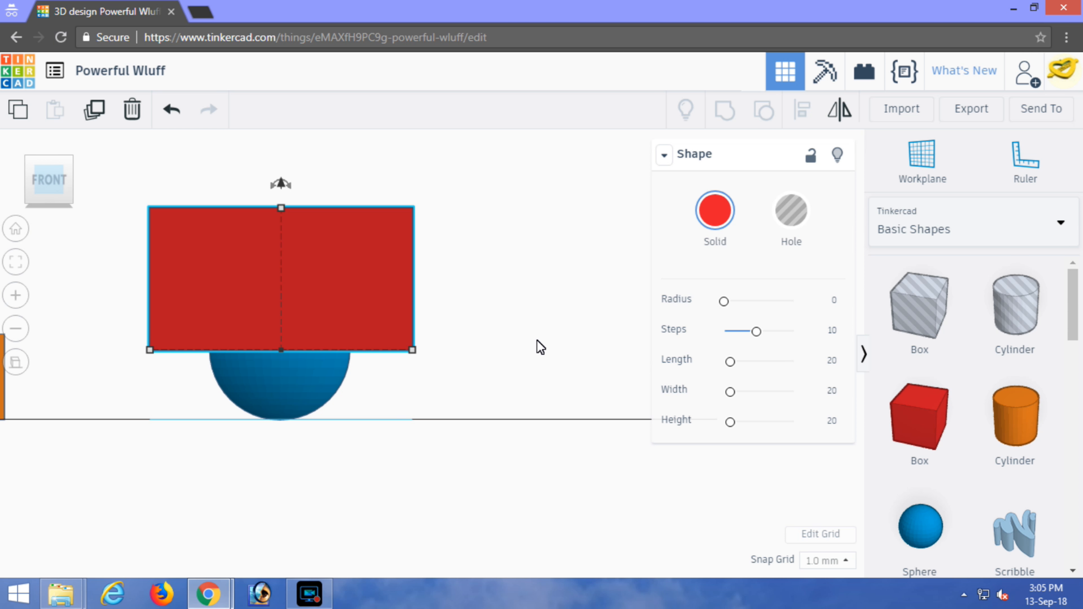
# Step: Turn the box into a hole and group it with both spheres to cut a hollow half-sphere bowl, then deselect it
pyautogui.click(787, 224)
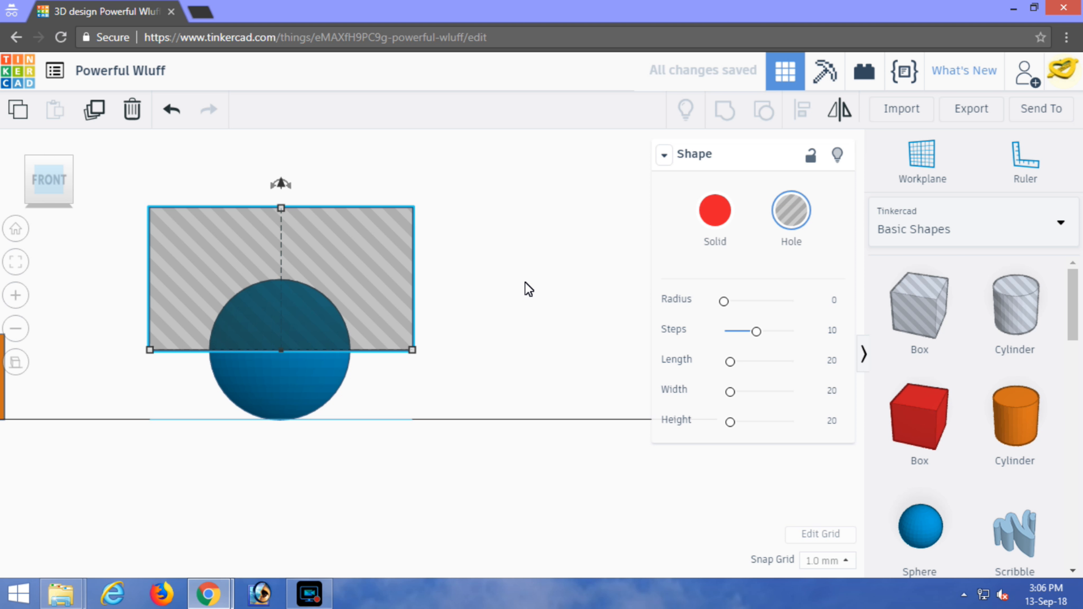
pyautogui.click(469, 345)
pyautogui.moveTo(118, 158); pyautogui.dragTo(521, 492)
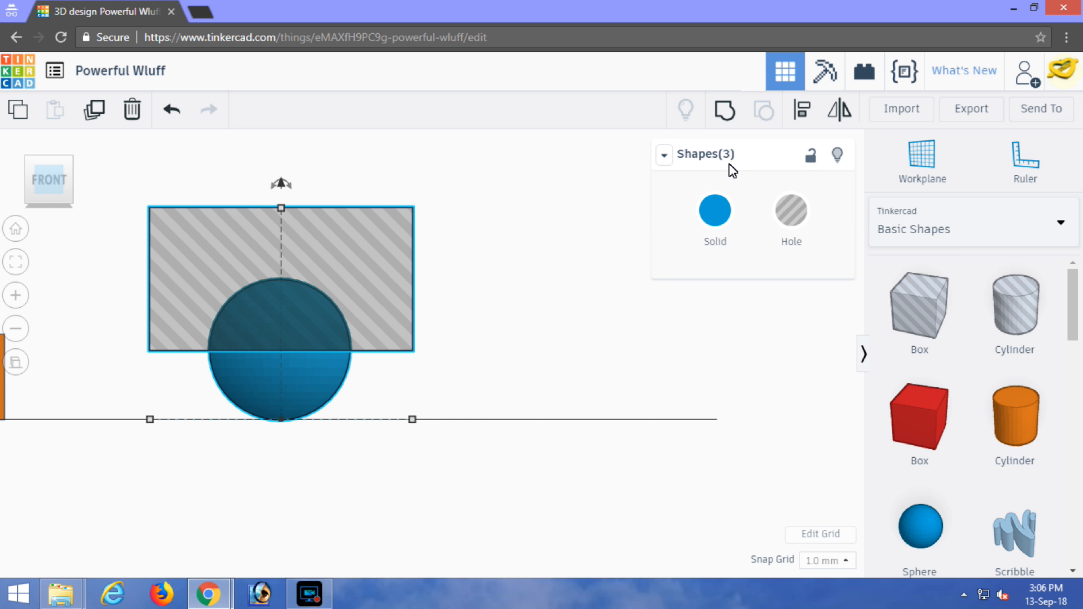
pyautogui.click(725, 112)
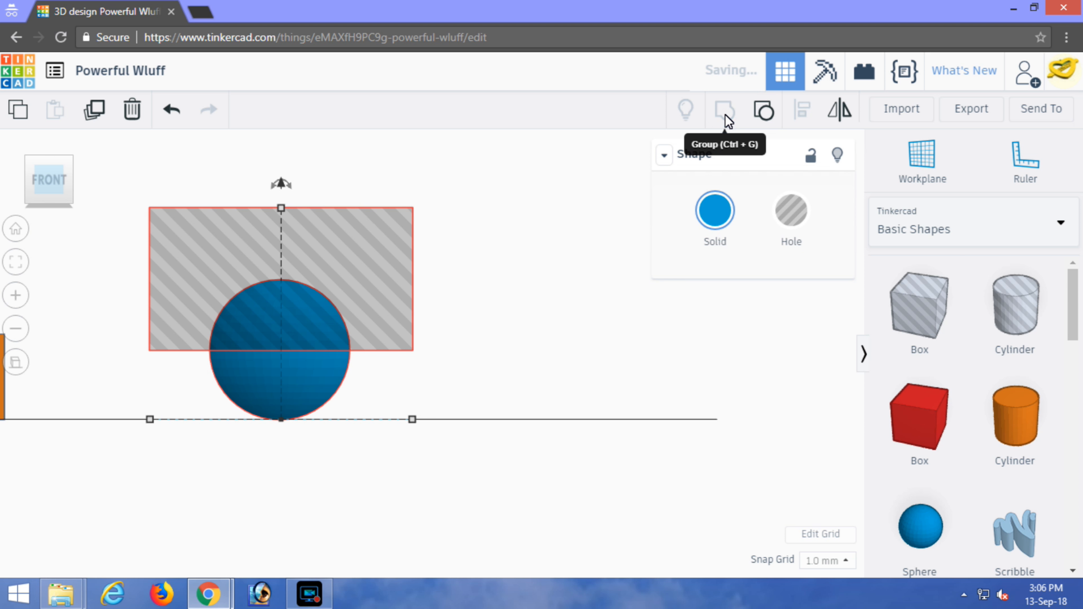
pyautogui.click(585, 283)
pyautogui.moveTo(516, 292); pyautogui.dragTo(418, 404, button='right')
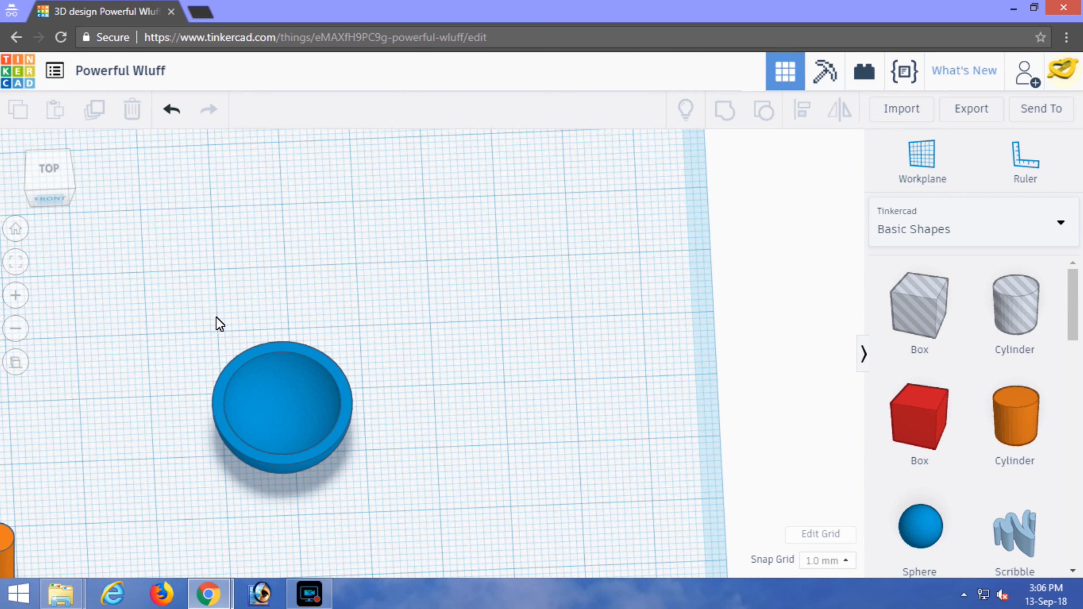
pyautogui.click(55, 209)
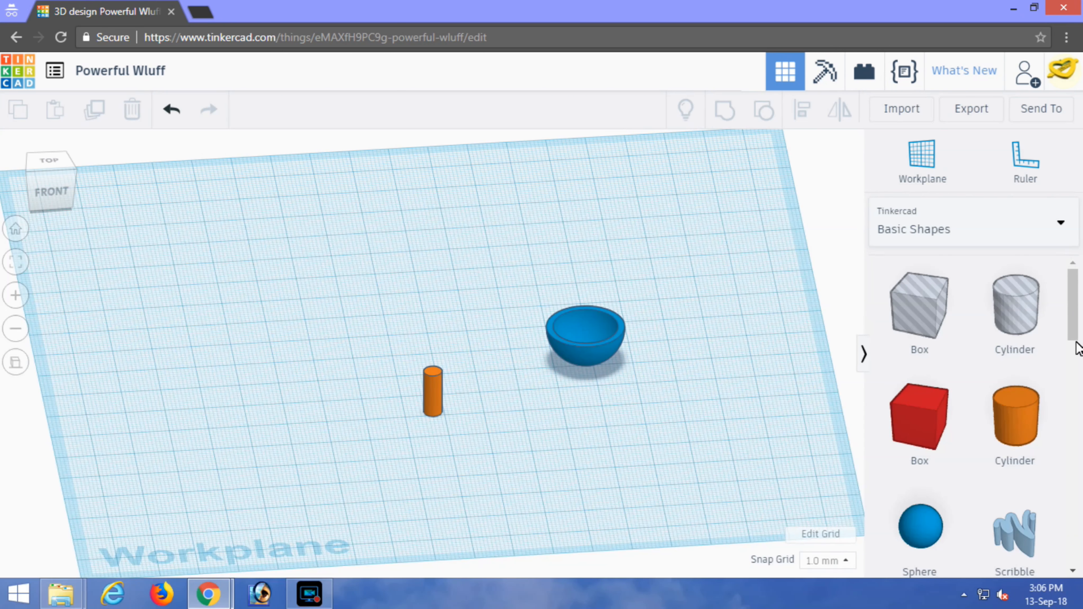
# Step: Place a cone between the orange cylinder and the blue bowl and set its base to 4.4 by 4.4 mm
pyautogui.scroll(-2, 1077, 343)
pyautogui.scroll(-3, 1077, 344)
pyautogui.moveTo(1026, 405); pyautogui.dragTo(505, 404)
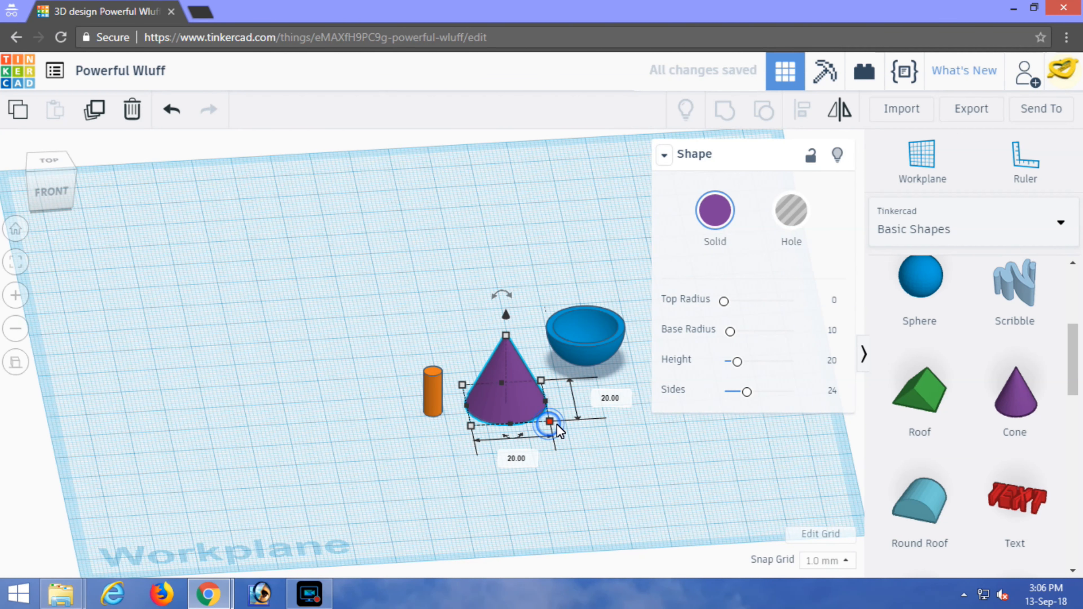
pyautogui.click(526, 459)
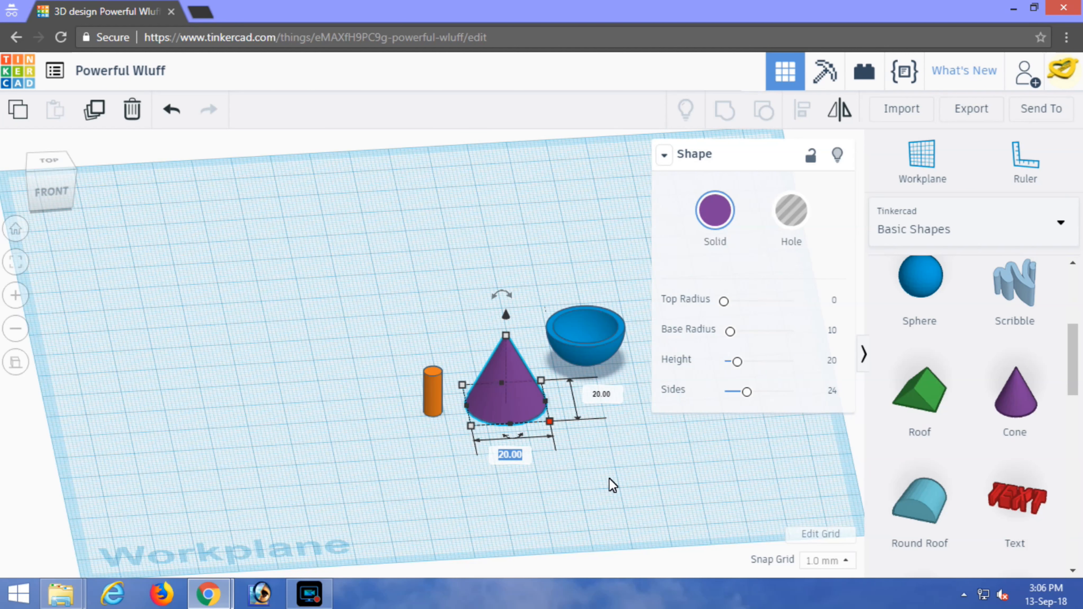
pyautogui.write('4.4')
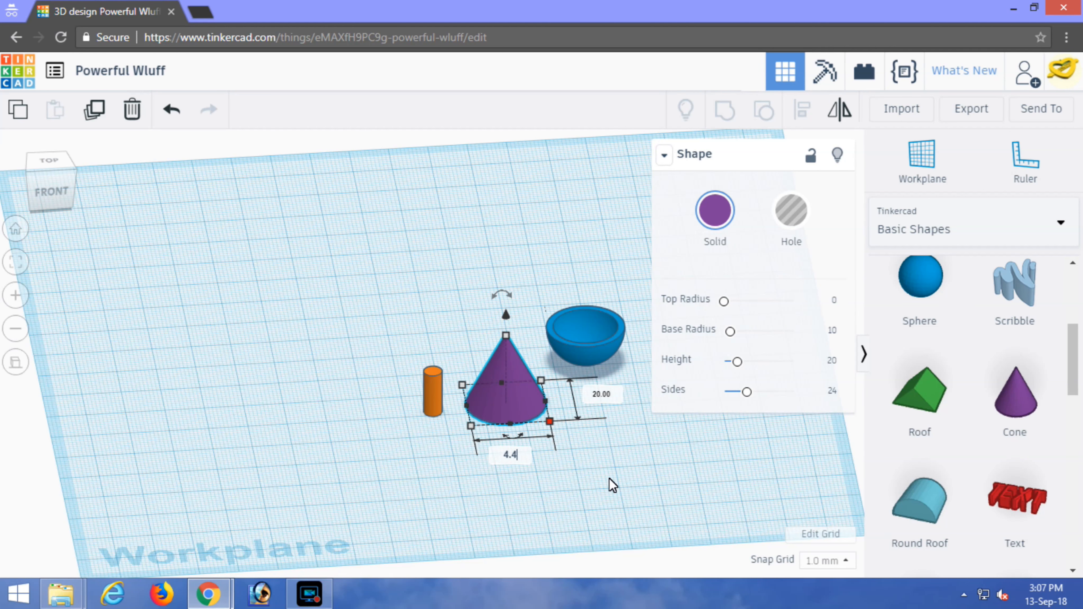
pyautogui.press('Return')
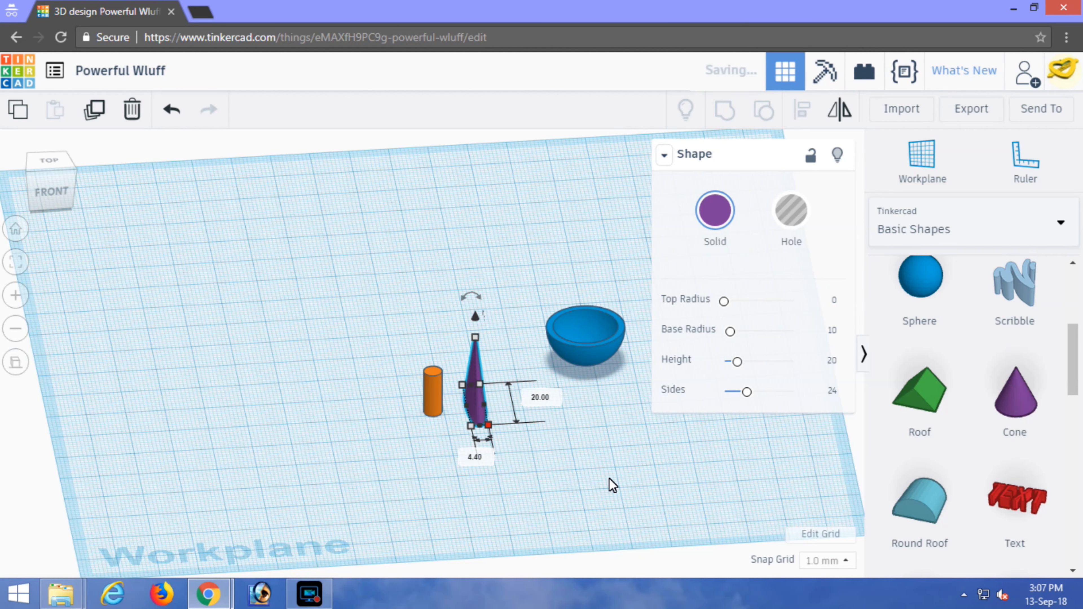
pyautogui.write('4.4')
pyautogui.press('Return')
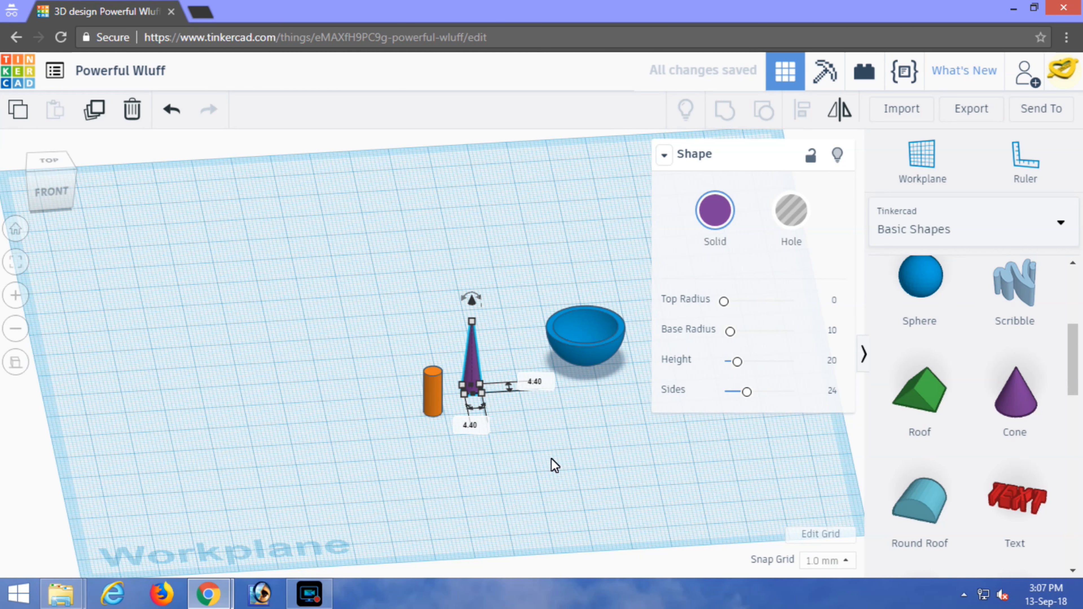
# Step: Set the purple cone's height to 14.75 mm and deselect it
pyautogui.click(55, 196)
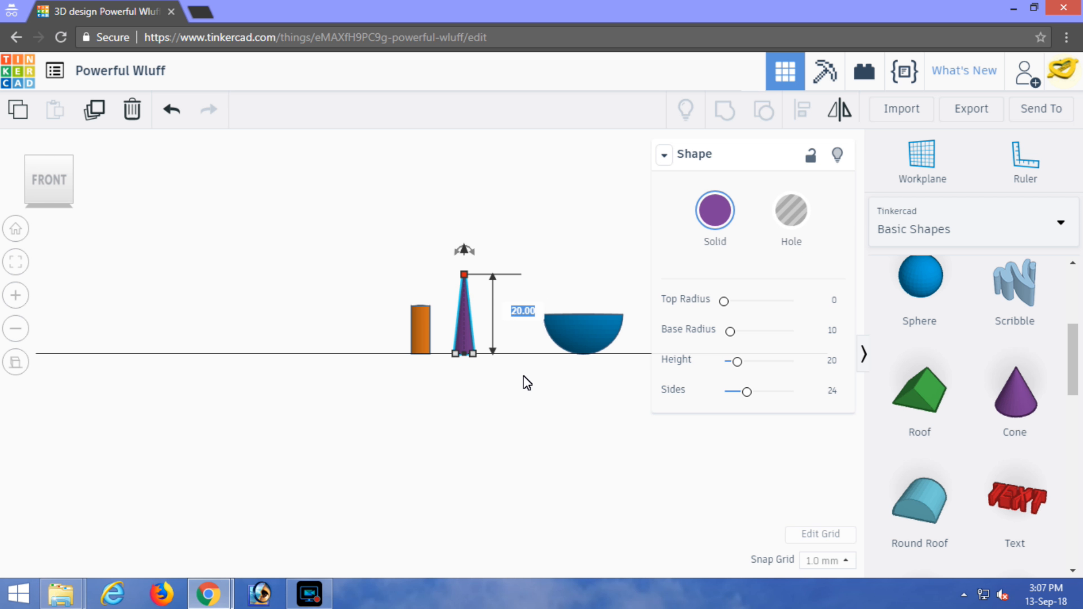
pyautogui.write('14.75')
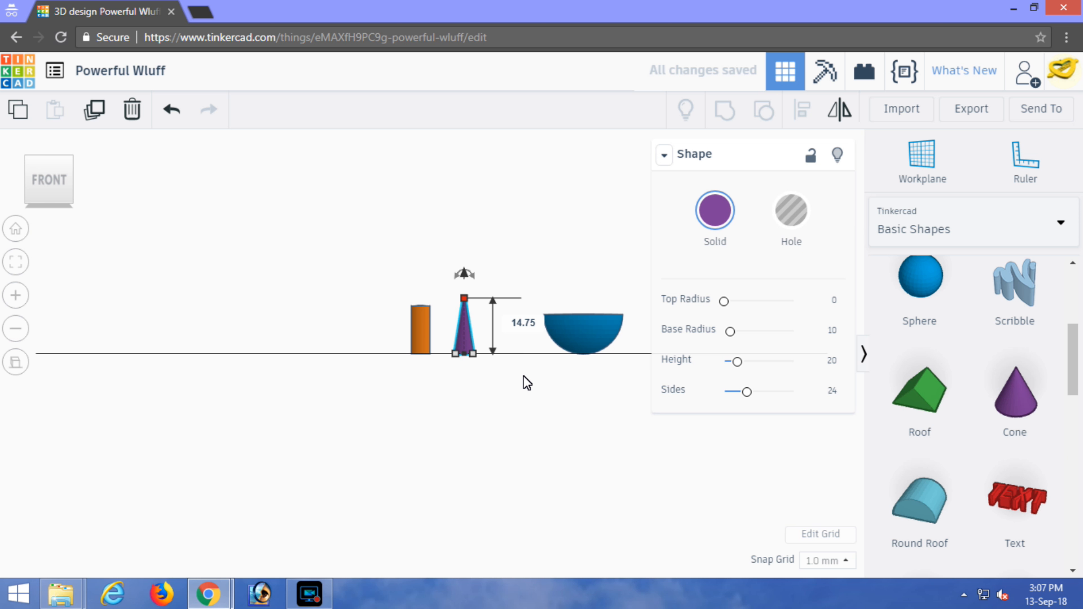
pyautogui.press('Return')
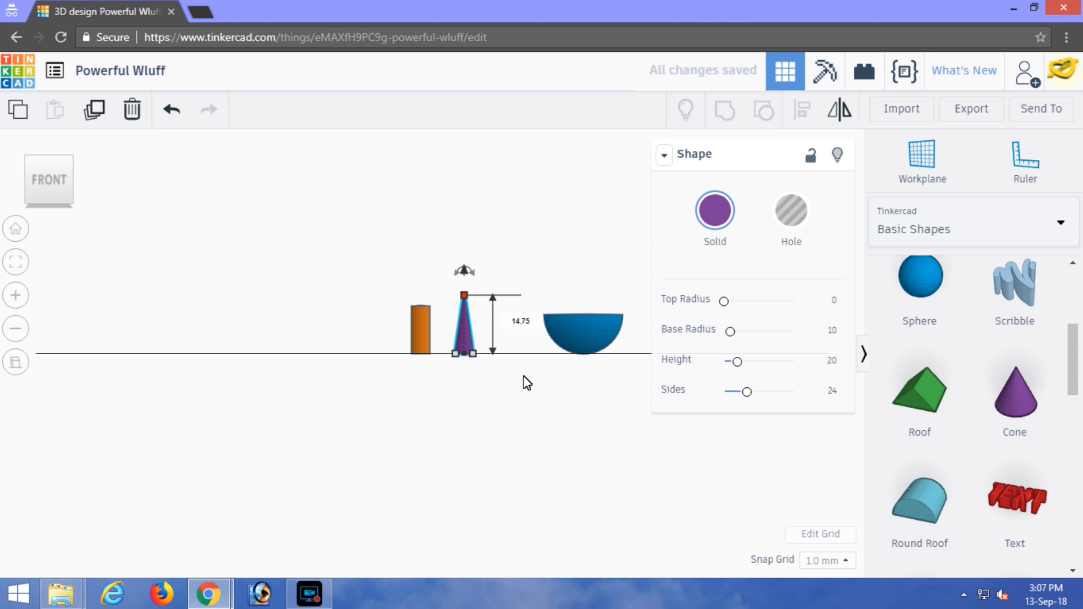
pyautogui.click(527, 383)
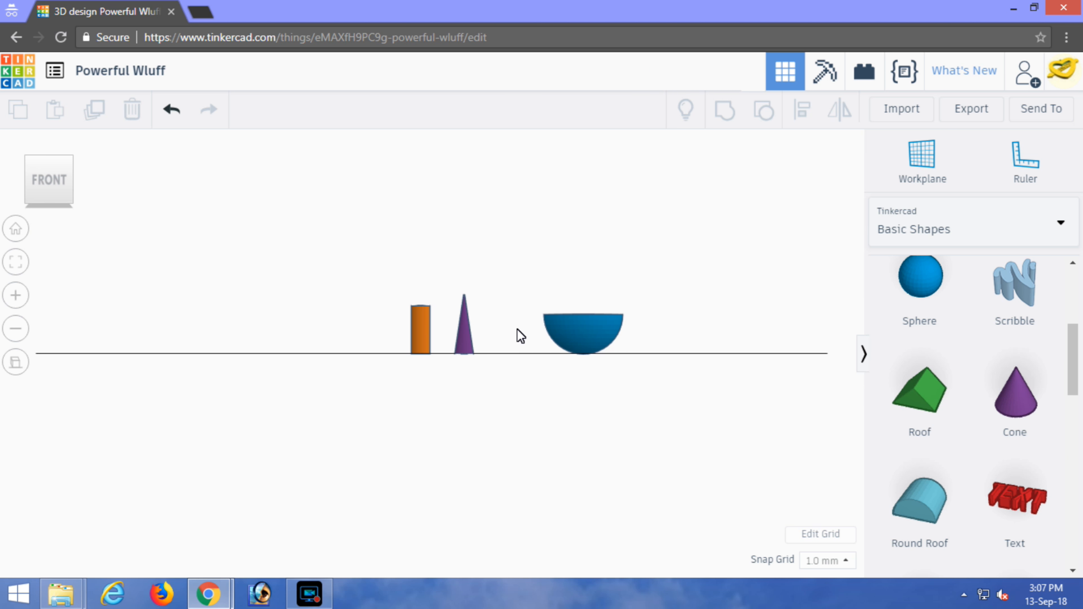
# Step: Select the cylinder, cone and bowl and align them on a common center in both horizontal directions
pyautogui.moveTo(519, 331); pyautogui.dragTo(521, 356, button='right')
pyautogui.click(60, 186)
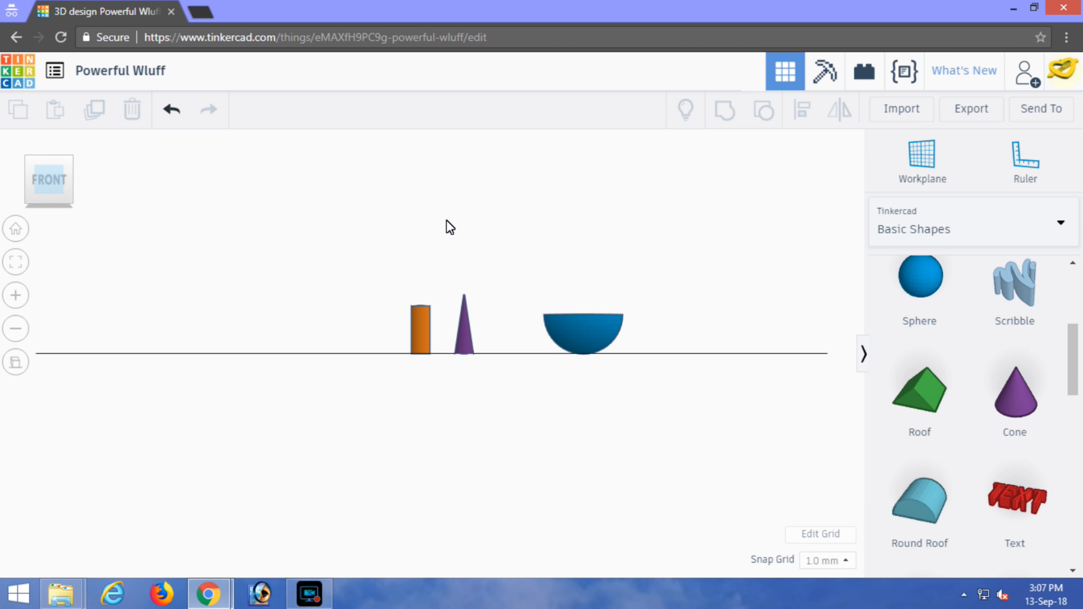
pyautogui.moveTo(381, 214); pyautogui.dragTo(644, 459)
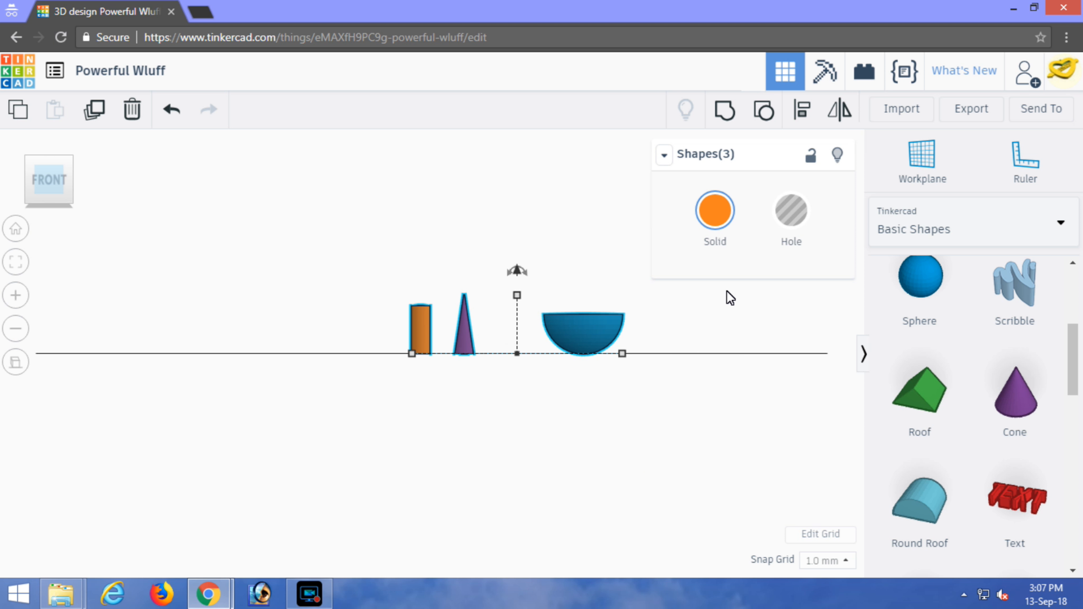
pyautogui.click(801, 112)
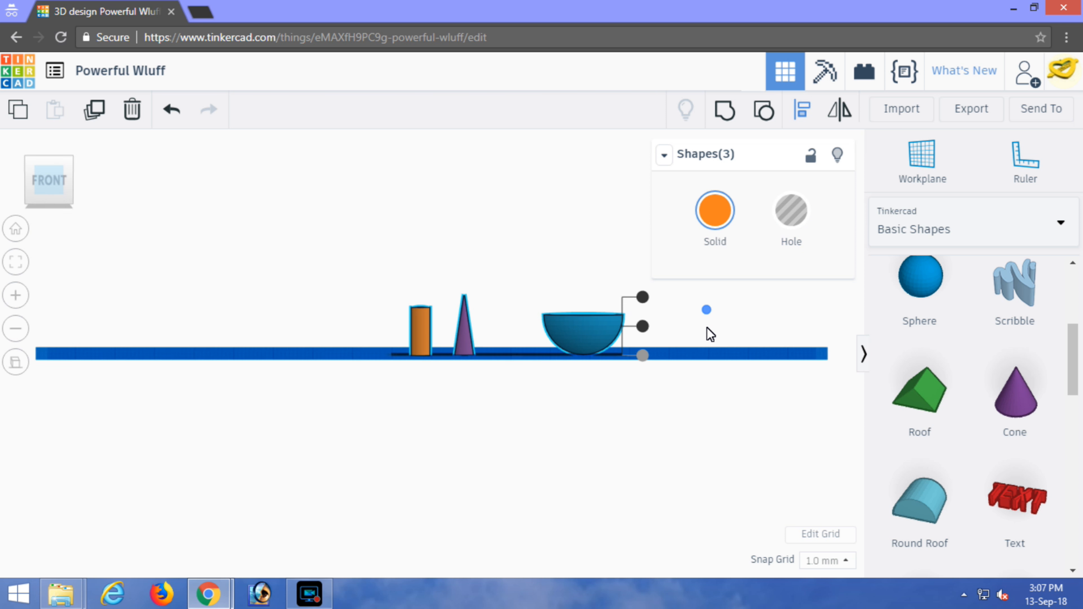
pyautogui.click(514, 393)
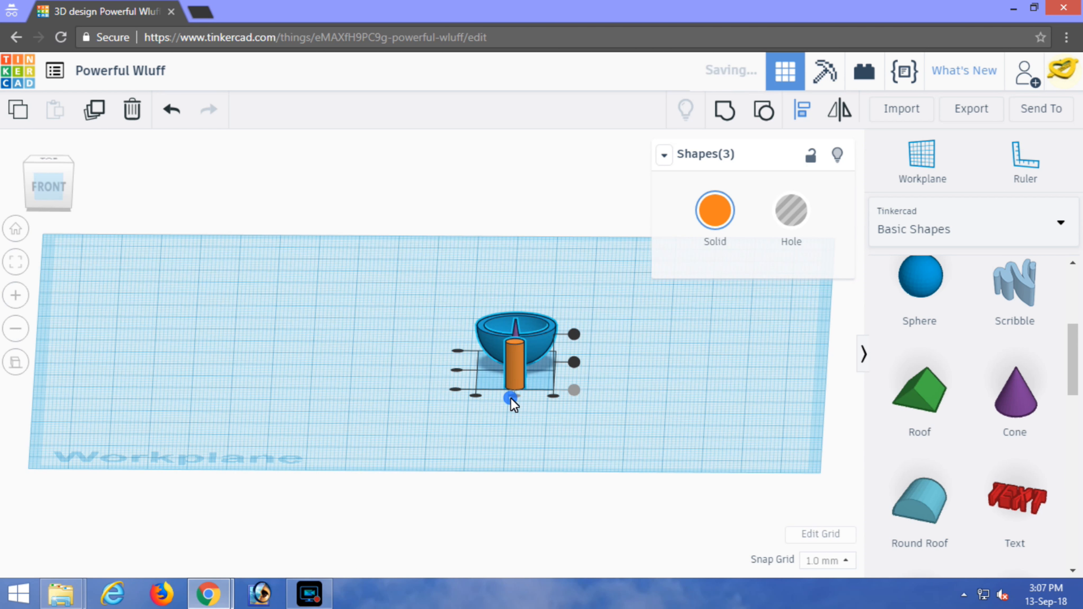
pyautogui.moveTo(560, 404); pyautogui.dragTo(677, 413, button='right')
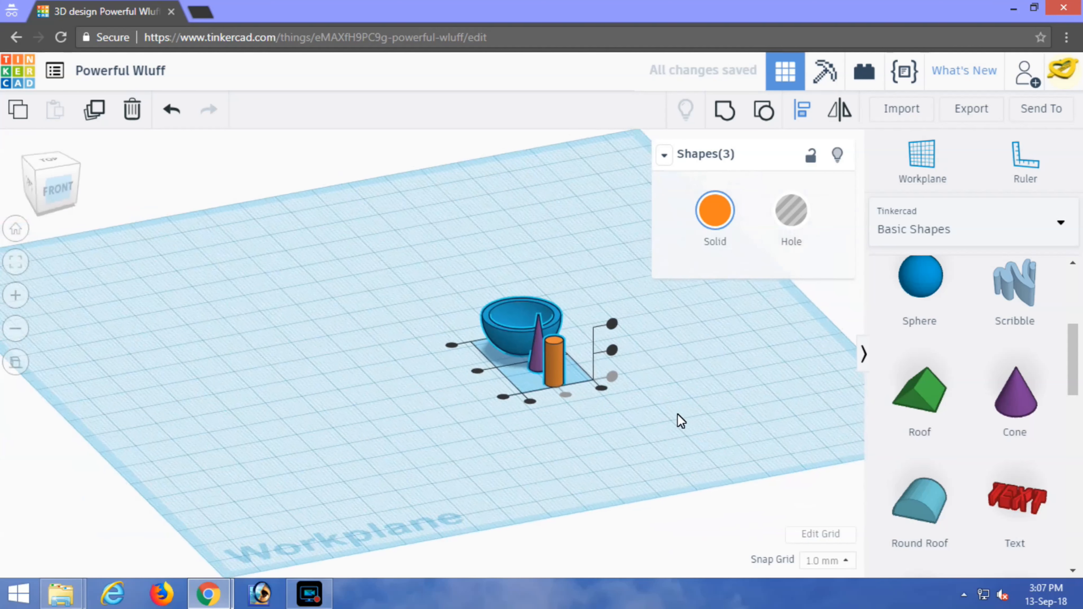
pyautogui.click(481, 370)
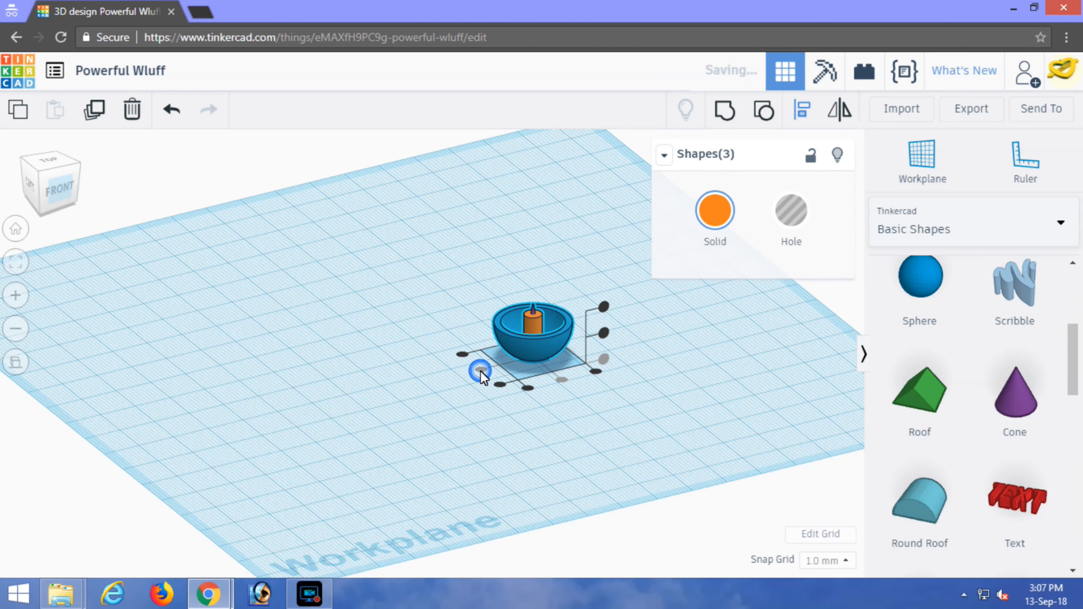
# Step: Raise the purple cone vertically until its base is just below the top of the orange cylinder
pyautogui.moveTo(655, 393); pyautogui.dragTo(588, 375, button='right')
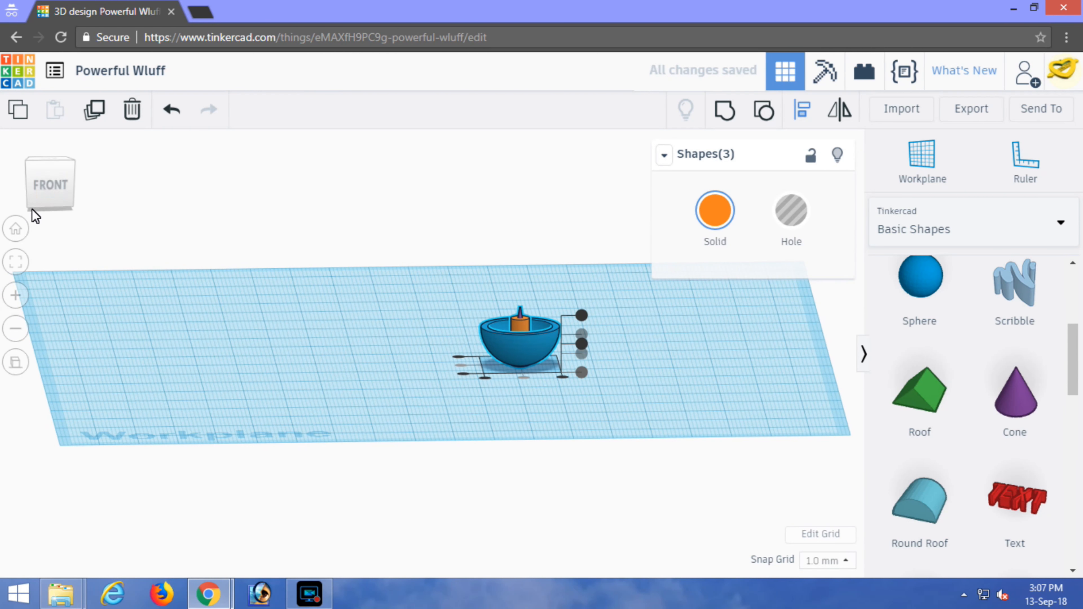
pyautogui.click(49, 185)
pyautogui.scroll(3, 469, 300)
pyautogui.moveTo(473, 303); pyautogui.dragTo(128, 339, button='middle')
pyautogui.scroll(2, 237, 331)
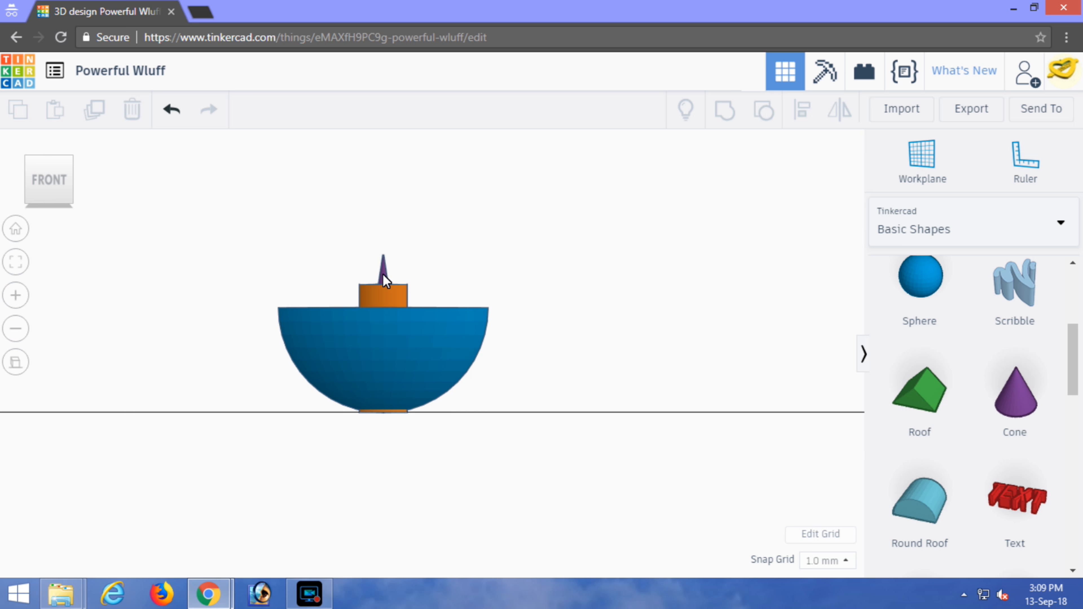
pyautogui.click(385, 277)
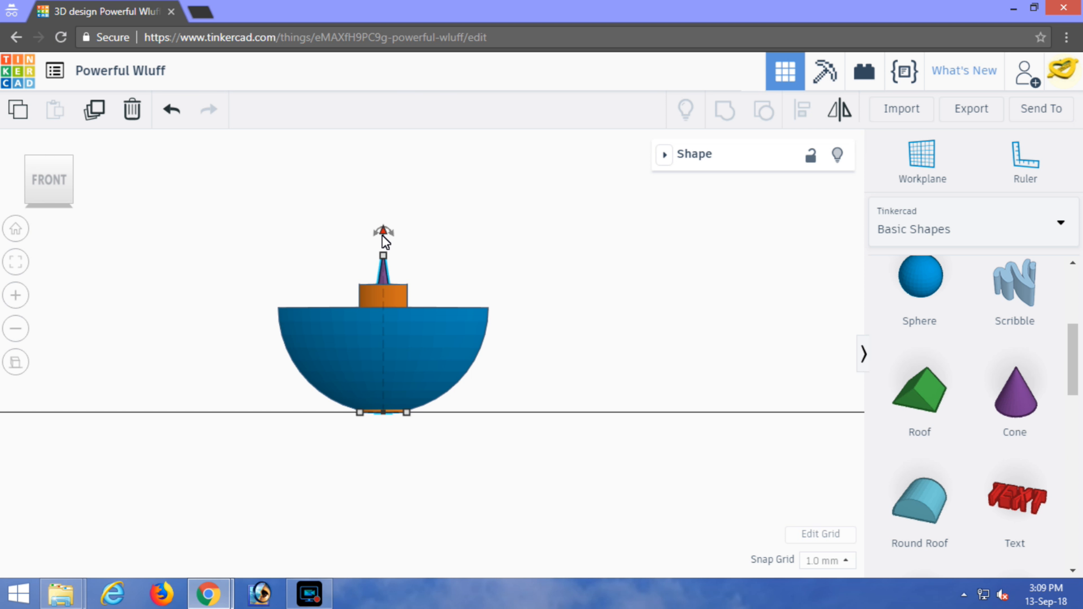
pyautogui.moveTo(383, 235); pyautogui.dragTo(416, 124)
pyautogui.click(587, 243)
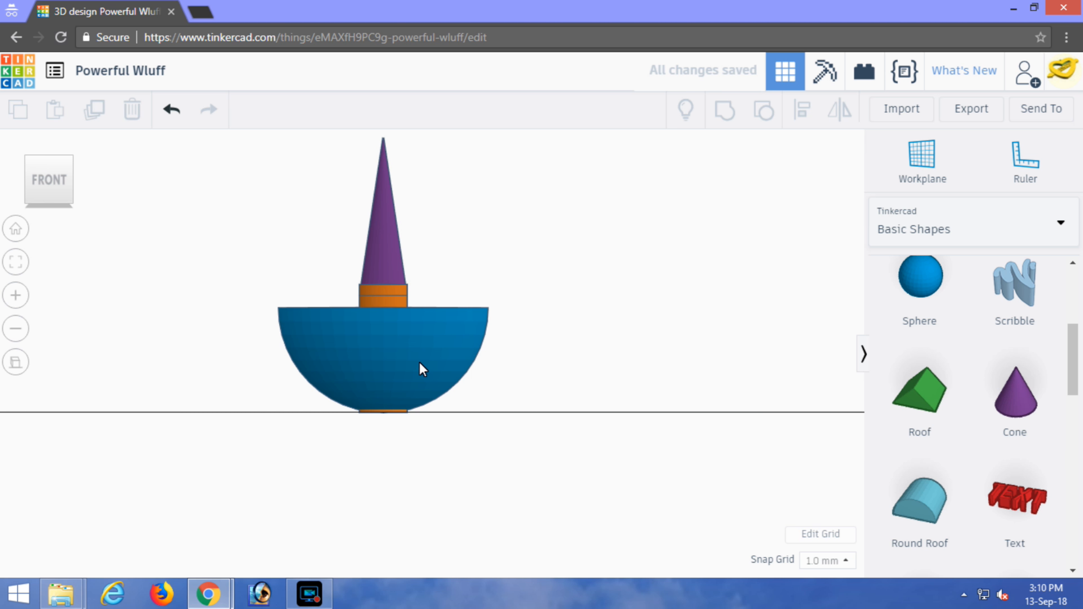
# Step: Raise the blue bowl 12 mm above the workplane so it rests on top of the cylinder
pyautogui.click(398, 364)
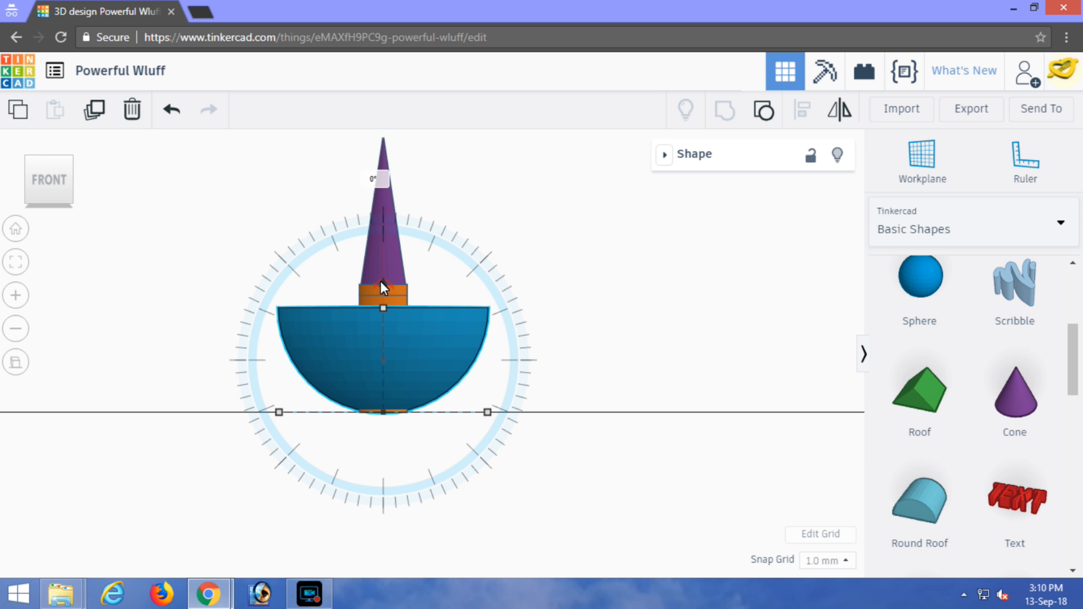
pyautogui.moveTo(383, 286); pyautogui.dragTo(441, 150)
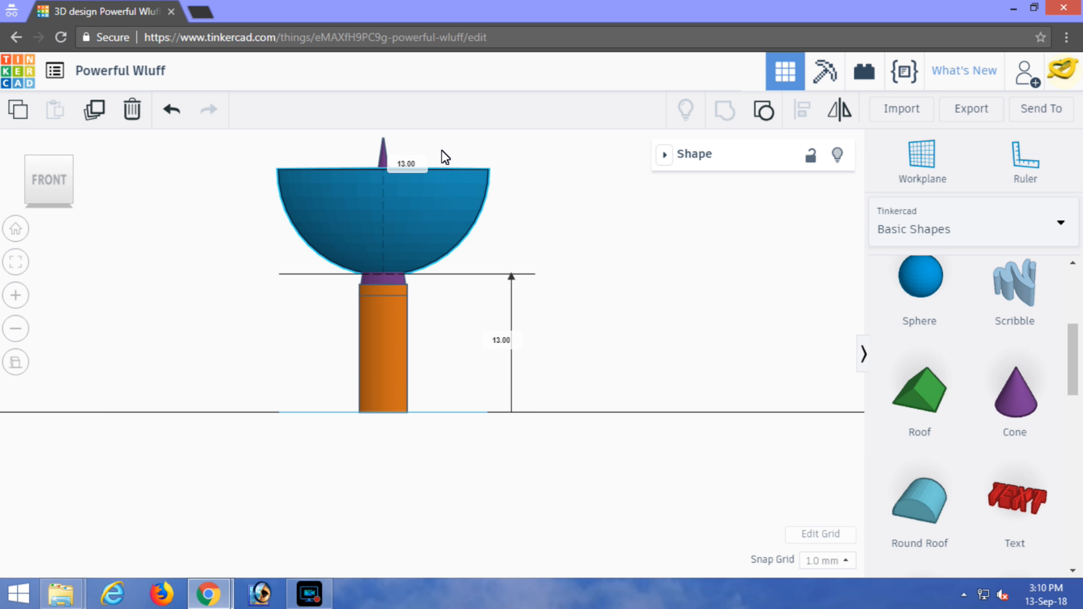
pyautogui.moveTo(440, 150); pyautogui.dragTo(436, 159)
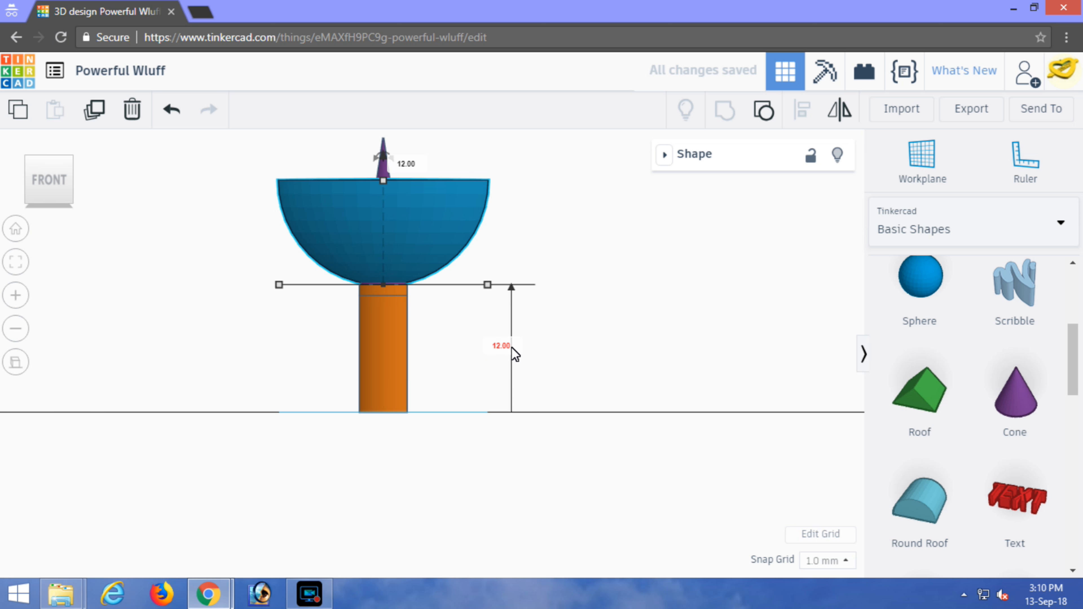
pyautogui.click(585, 328)
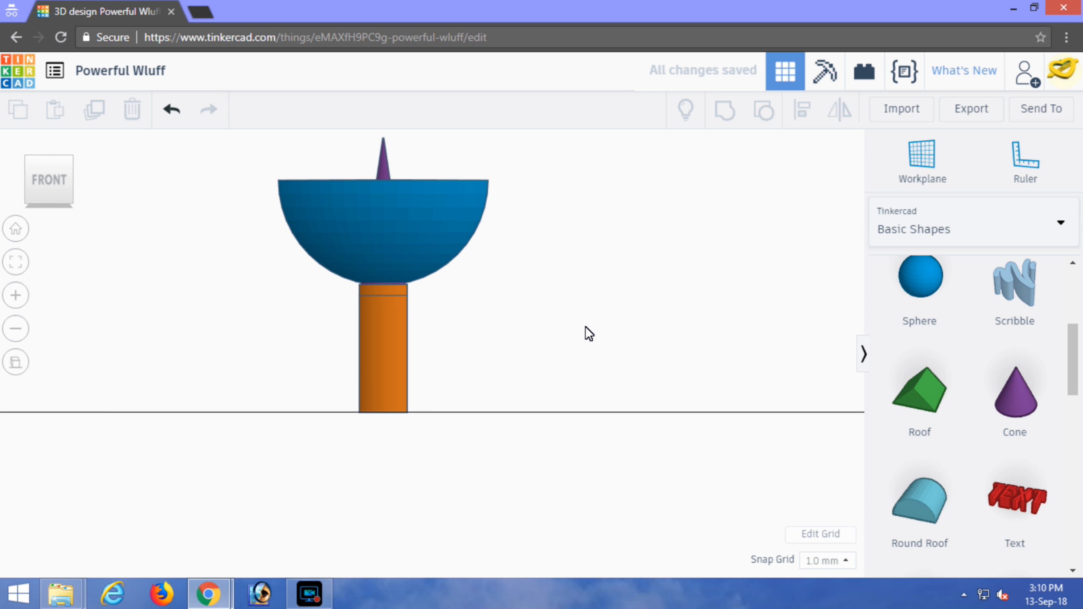
# Step: Hide the blue bowl and raise the cone 1 mm so its base sits exactly on the cylinder's top
pyautogui.click(436, 246)
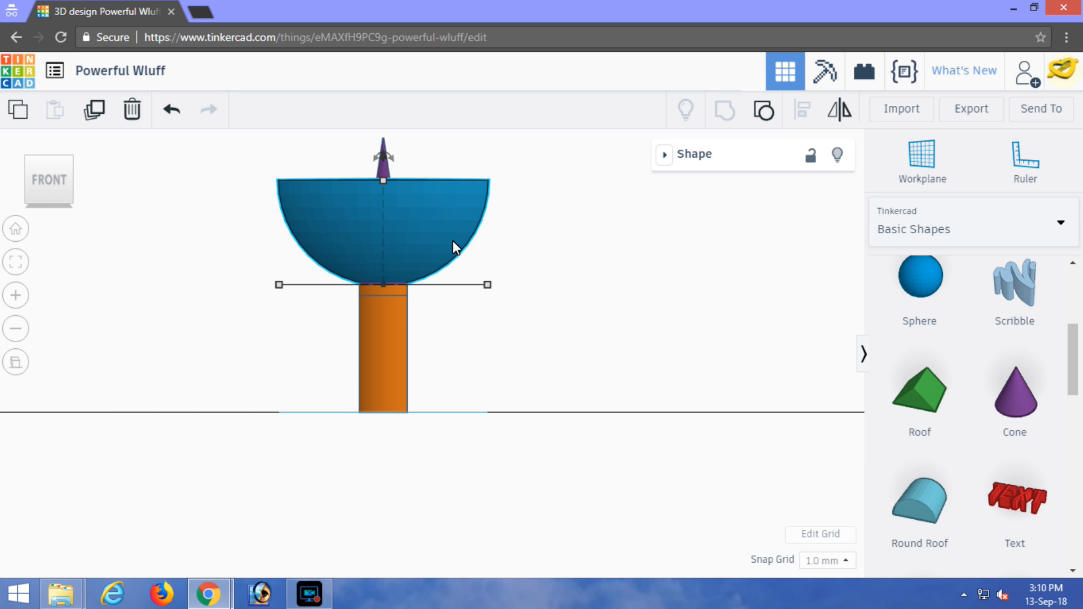
pyautogui.click(839, 158)
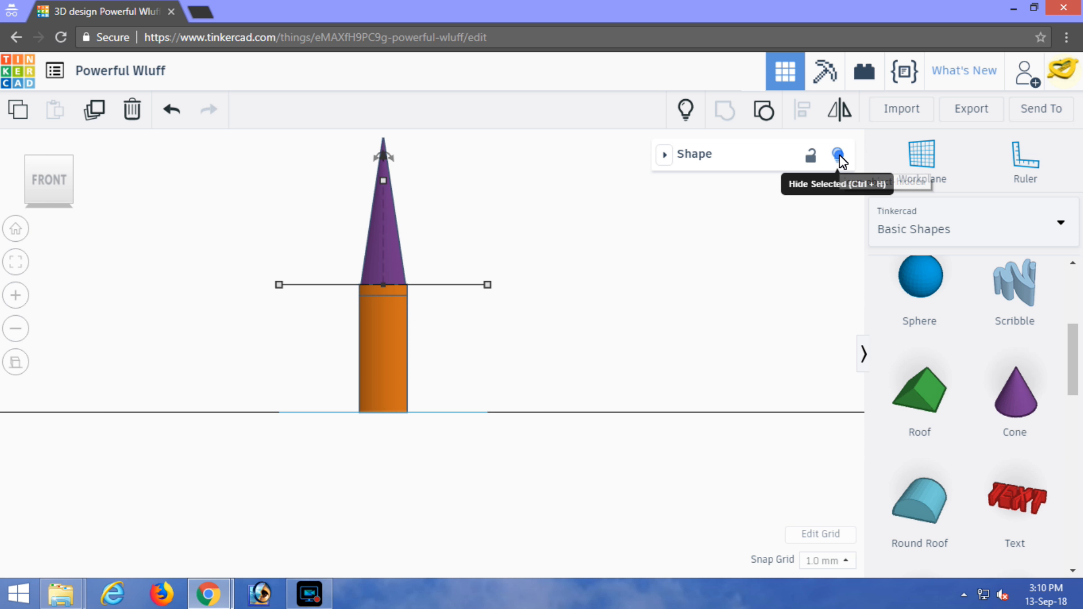
pyautogui.click(387, 269)
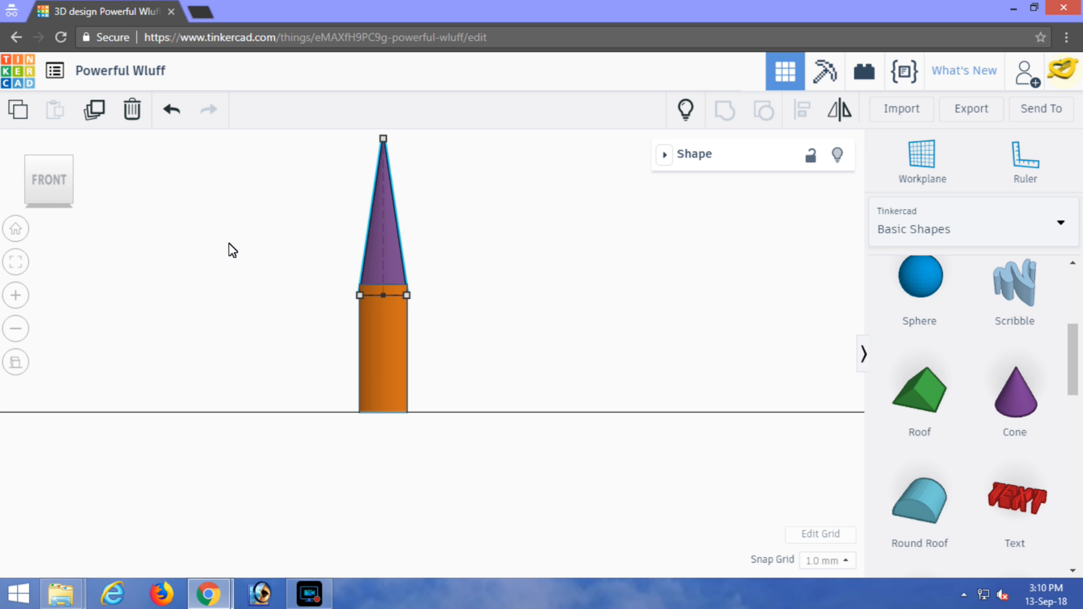
pyautogui.scroll(-1, 229, 243)
pyautogui.moveTo(393, 156); pyautogui.dragTo(402, 155)
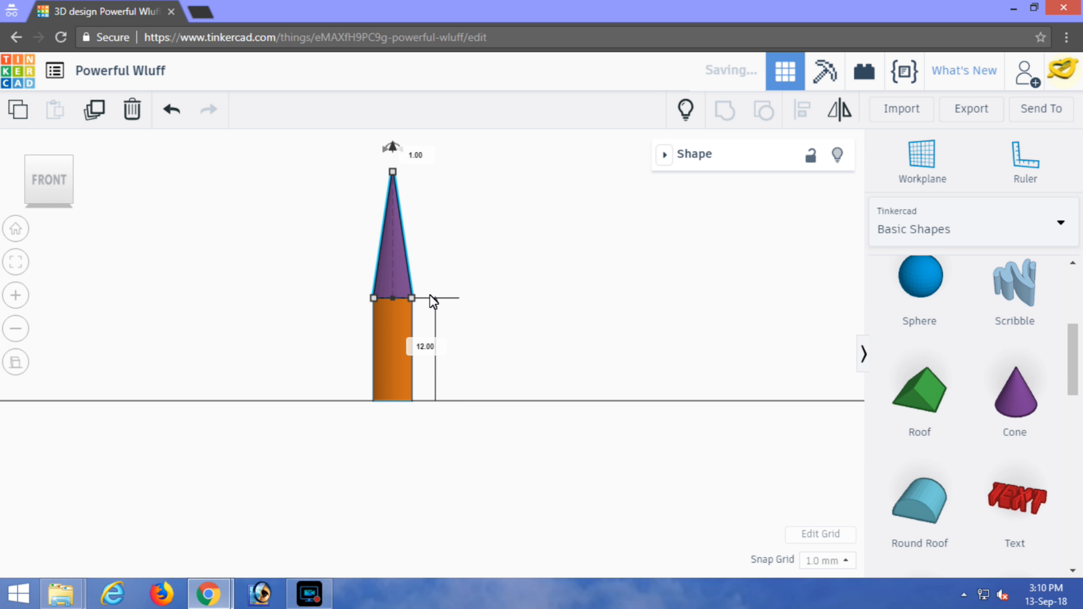
pyautogui.click(521, 340)
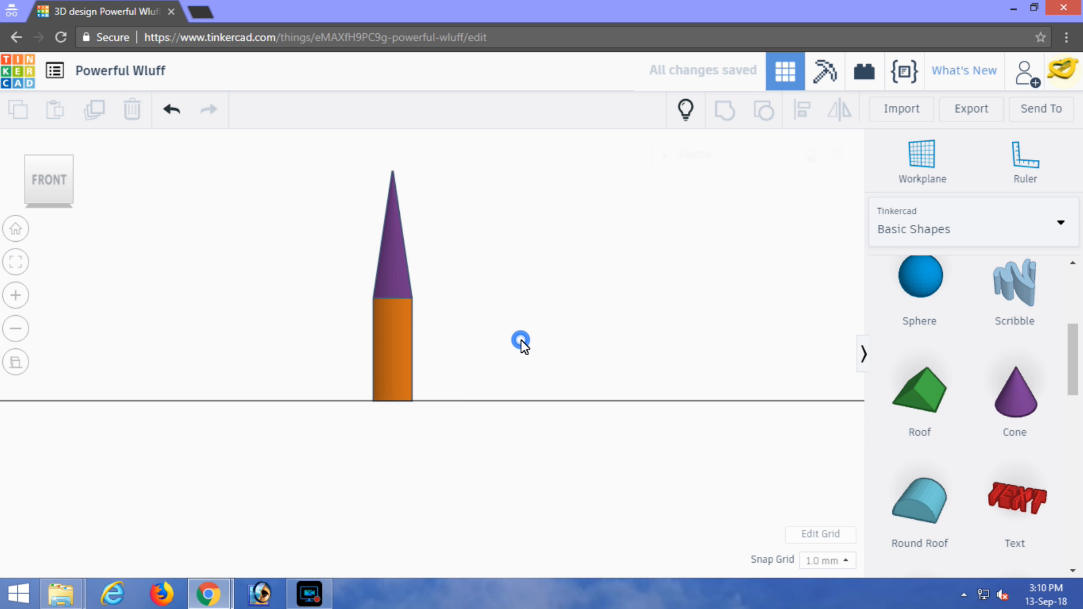
# Step: Show the hidden bowl again and view the whole assembly from above at an angle
pyautogui.click(685, 110)
pyautogui.moveTo(530, 268); pyautogui.dragTo(528, 383, button='right')
pyautogui.moveTo(520, 369); pyautogui.dragTo(557, 337, button='right')
pyautogui.scroll(-10, 556, 334)
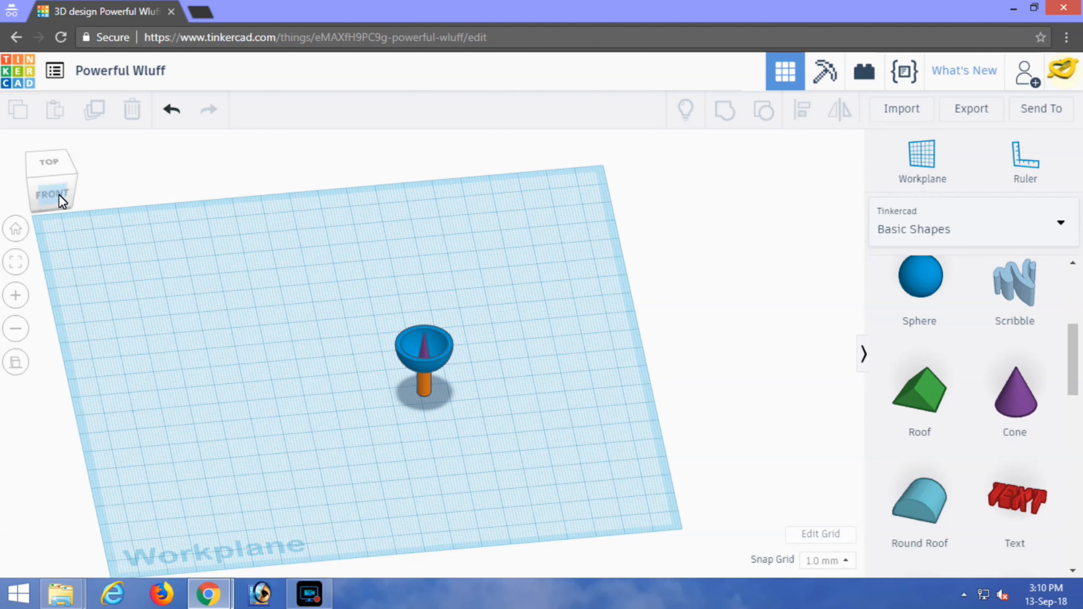
# Step: Group the cylinder, cone and bowl into one solid shape and deselect it
pyautogui.click(57, 194)
pyautogui.moveTo(362, 242); pyautogui.dragTo(479, 404)
pyautogui.moveTo(525, 314); pyautogui.dragTo(521, 342, button='right')
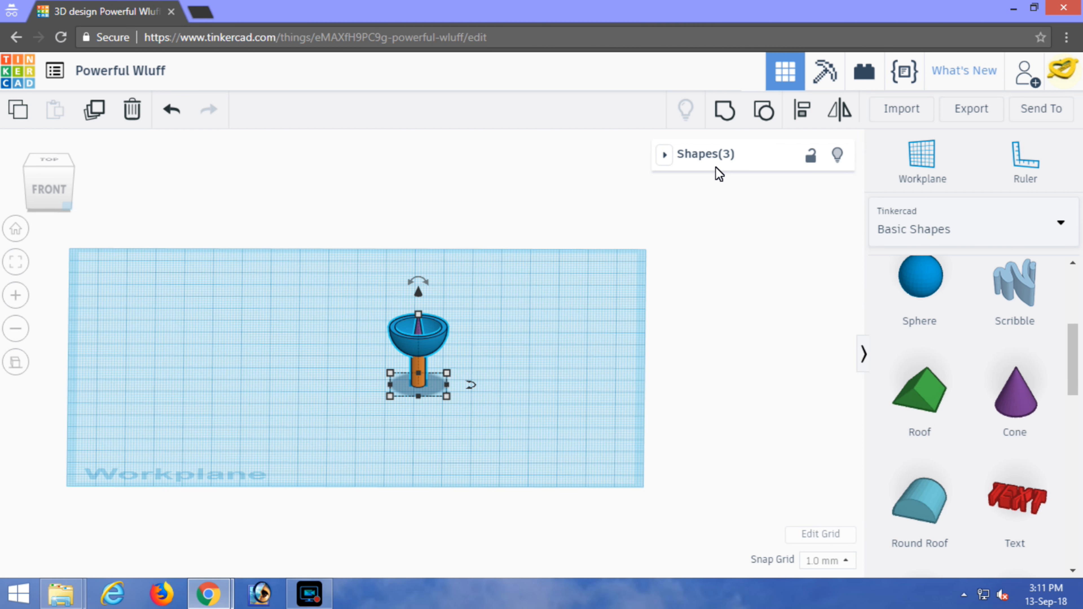
pyautogui.click(725, 112)
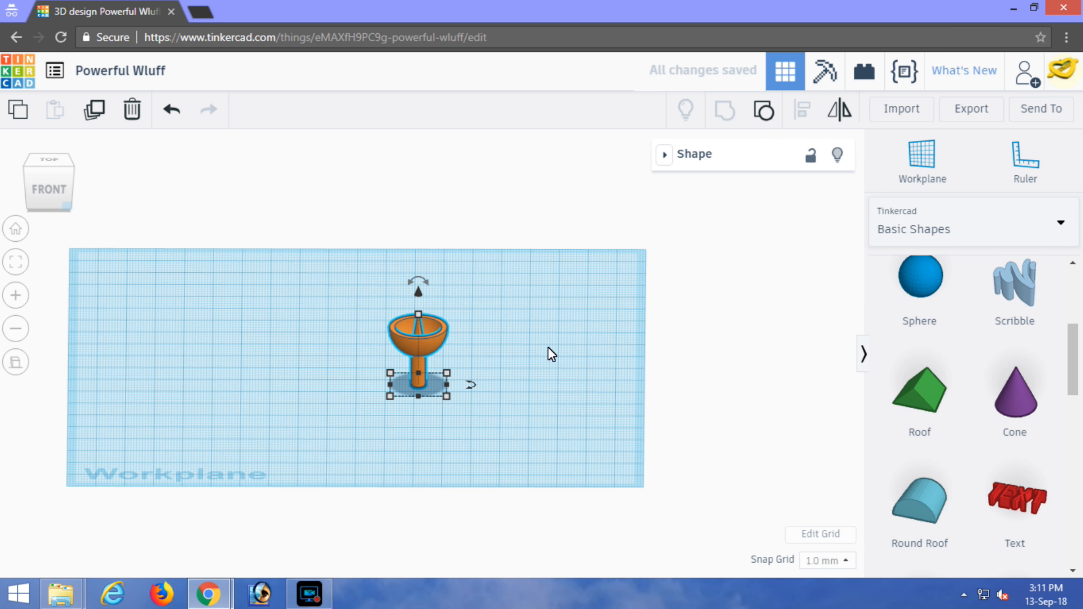
pyautogui.click(527, 342)
pyautogui.scroll(2, 475, 351)
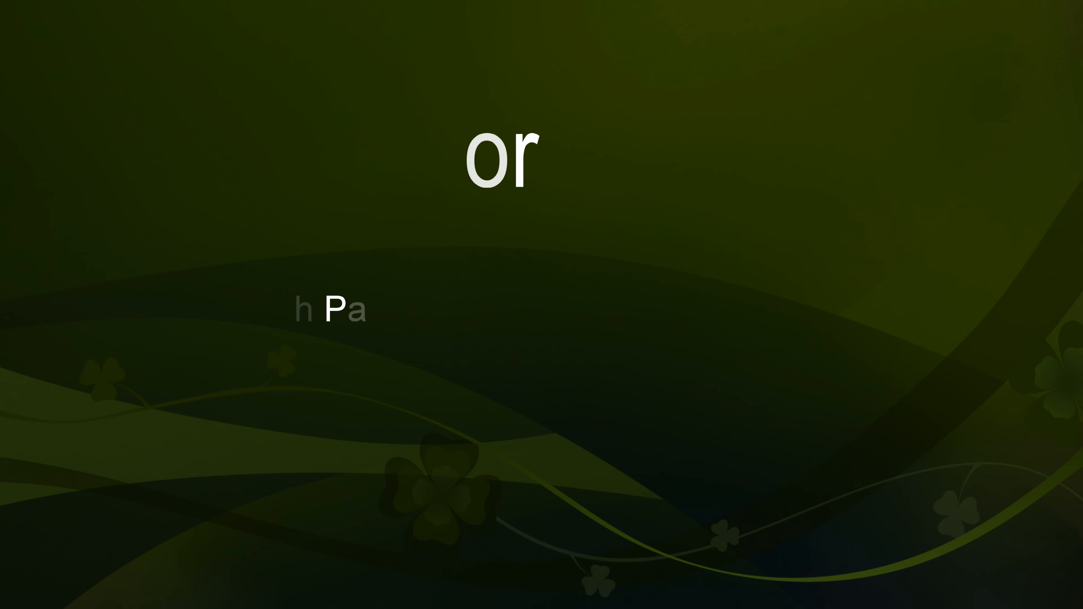